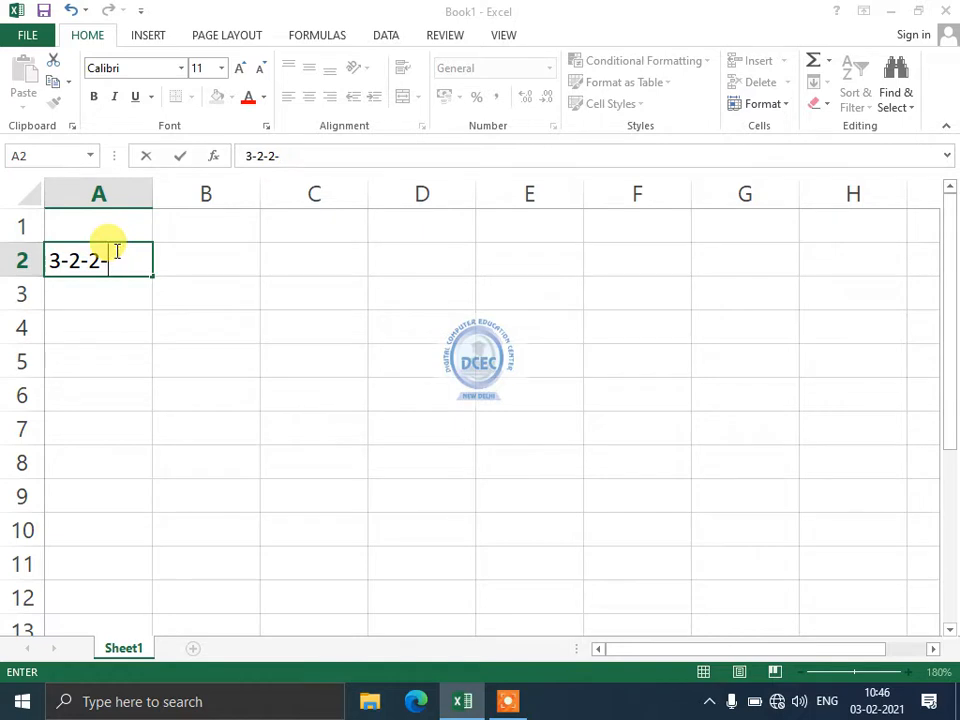
# Complete the date 3-2-2021 in cell A2.
pyautogui.write('021')
pyautogui.press('Return')
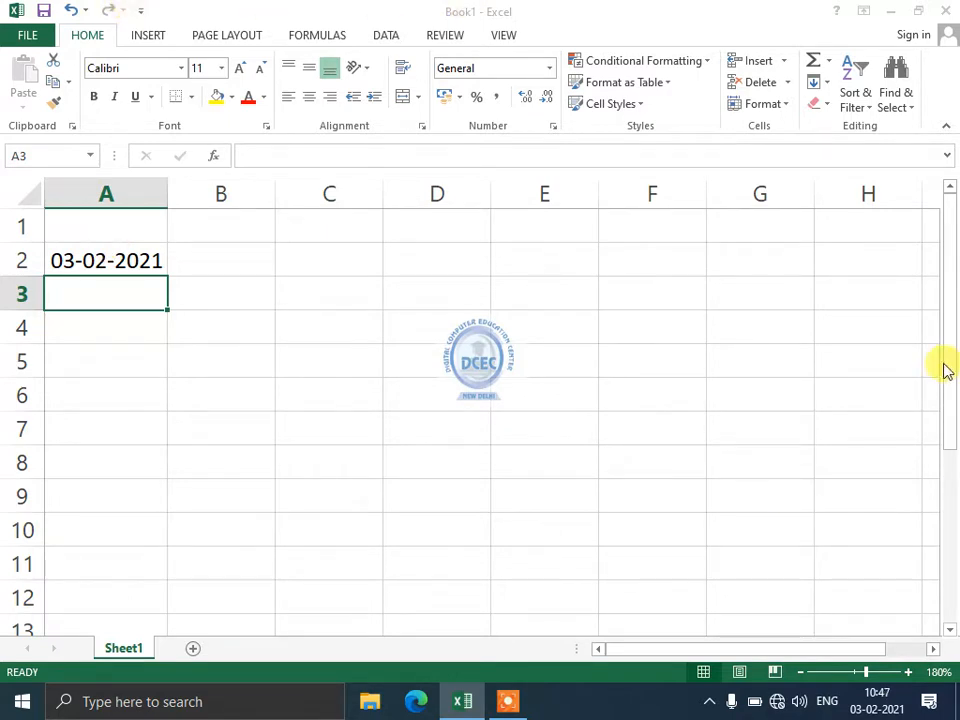
pyautogui.moveTo(868, 708)
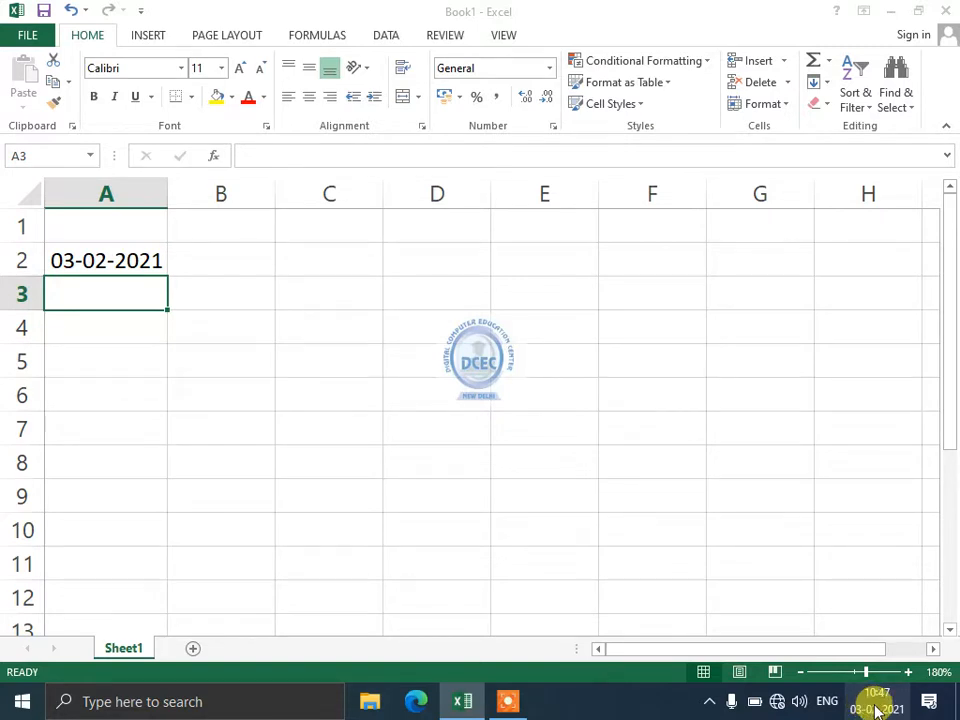
pyautogui.click(90, 268)
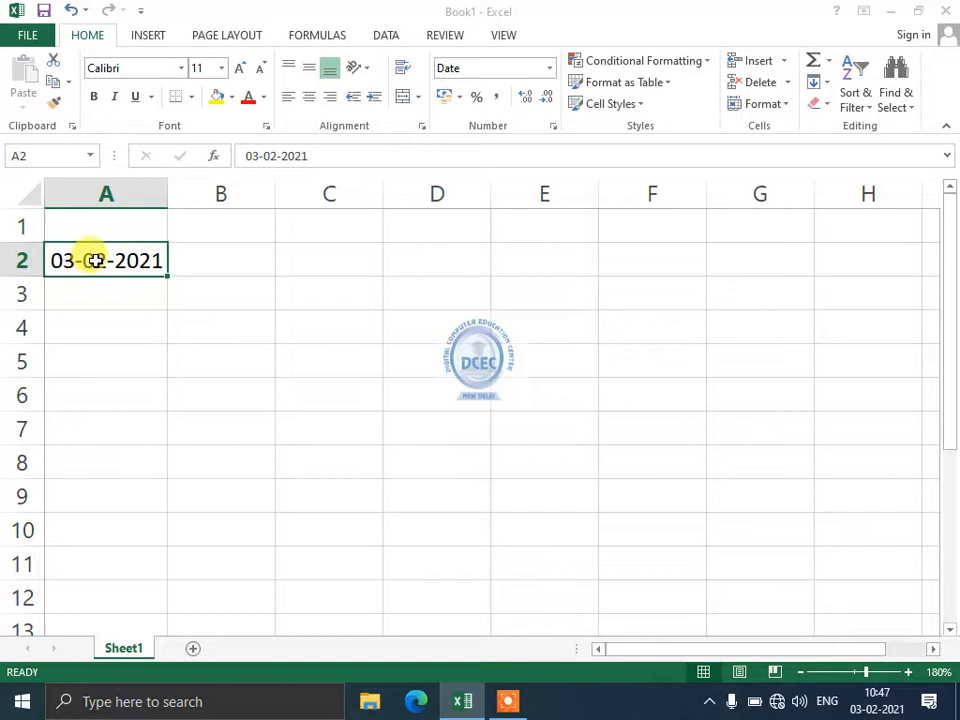
pyautogui.click(96, 316)
pyautogui.click(116, 296)
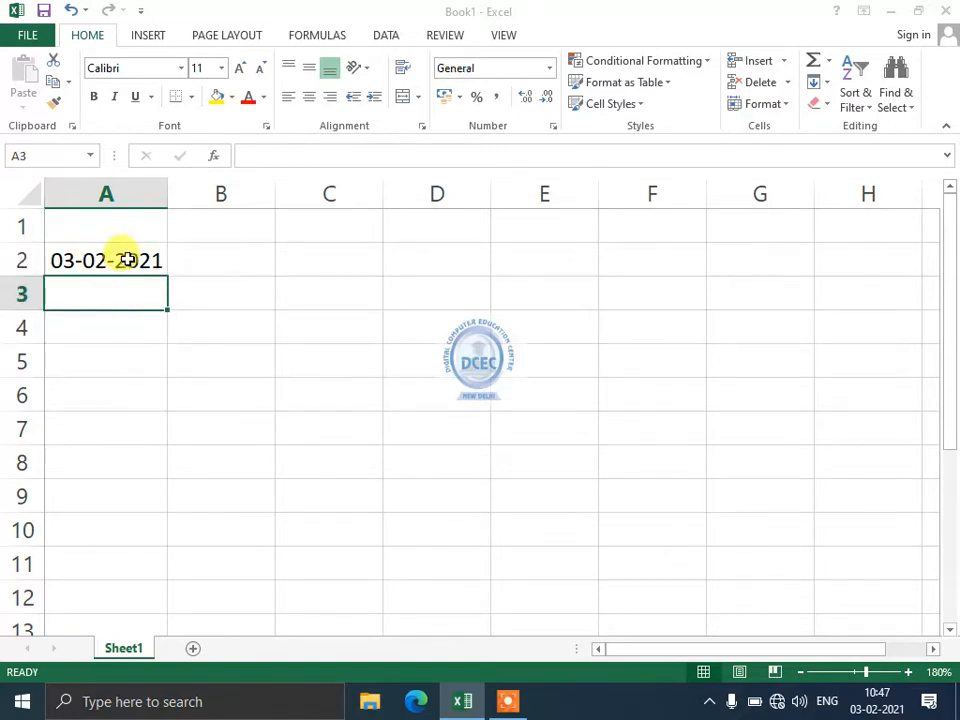
pyautogui.click(128, 260)
# Enter the date 15-7-2021 in cell B2.
pyautogui.click(260, 262)
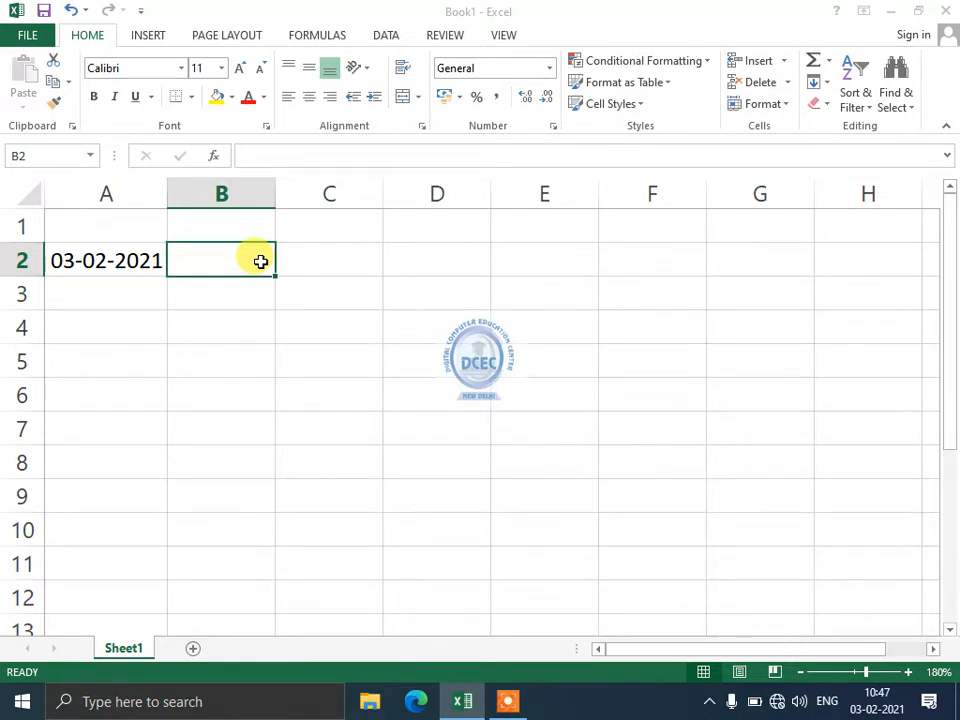
pyautogui.write('15')
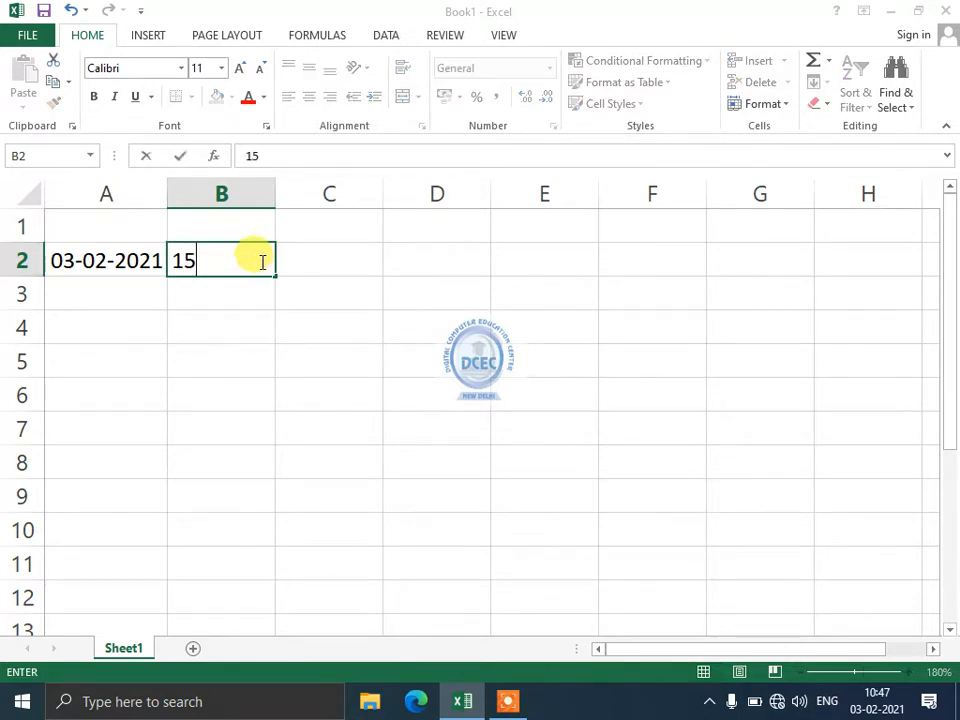
pyautogui.write('-7-2')
pyautogui.write('0')
pyautogui.press('BackSpace')
pyautogui.write('-2021')
pyautogui.press('Return')
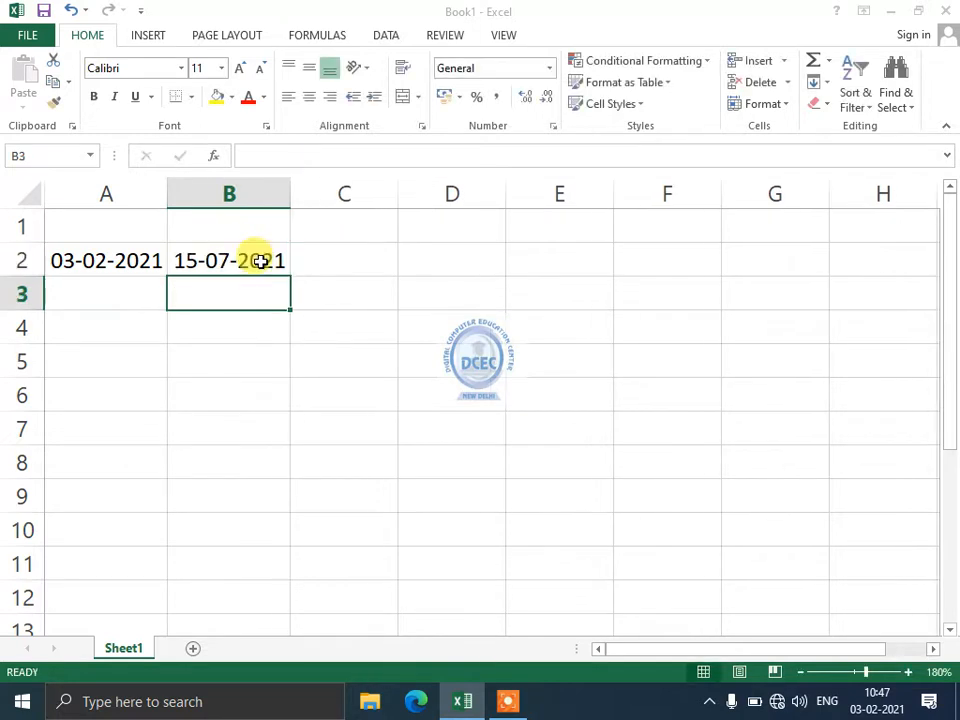
pyautogui.click(100, 260)
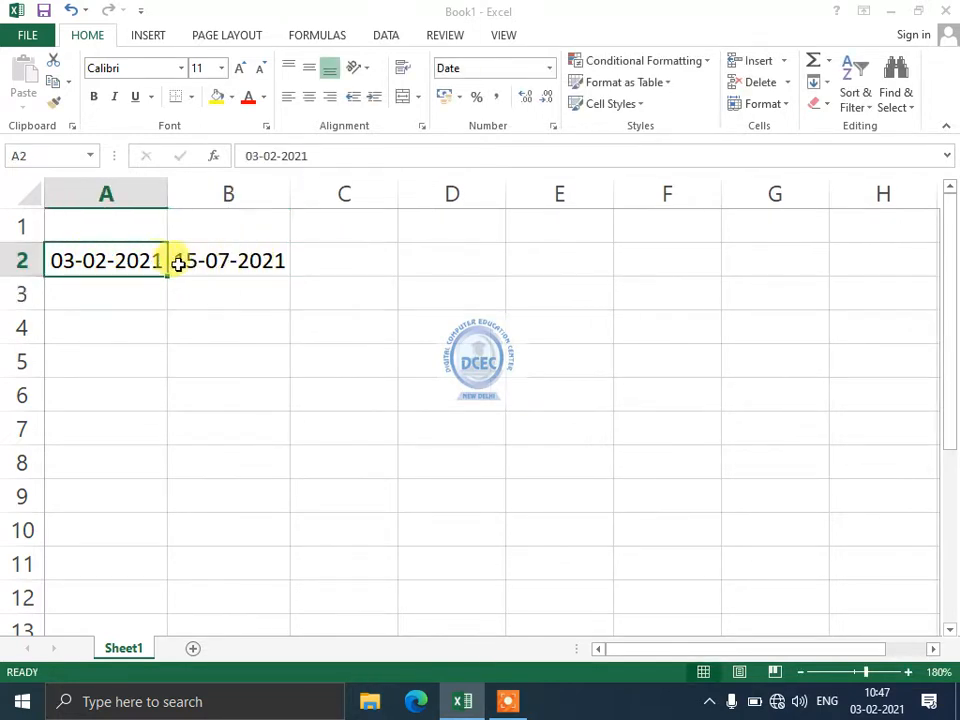
pyautogui.click(172, 261)
pyautogui.click(124, 263)
pyautogui.click(175, 267)
pyautogui.click(132, 264)
pyautogui.click(196, 266)
pyautogui.click(134, 265)
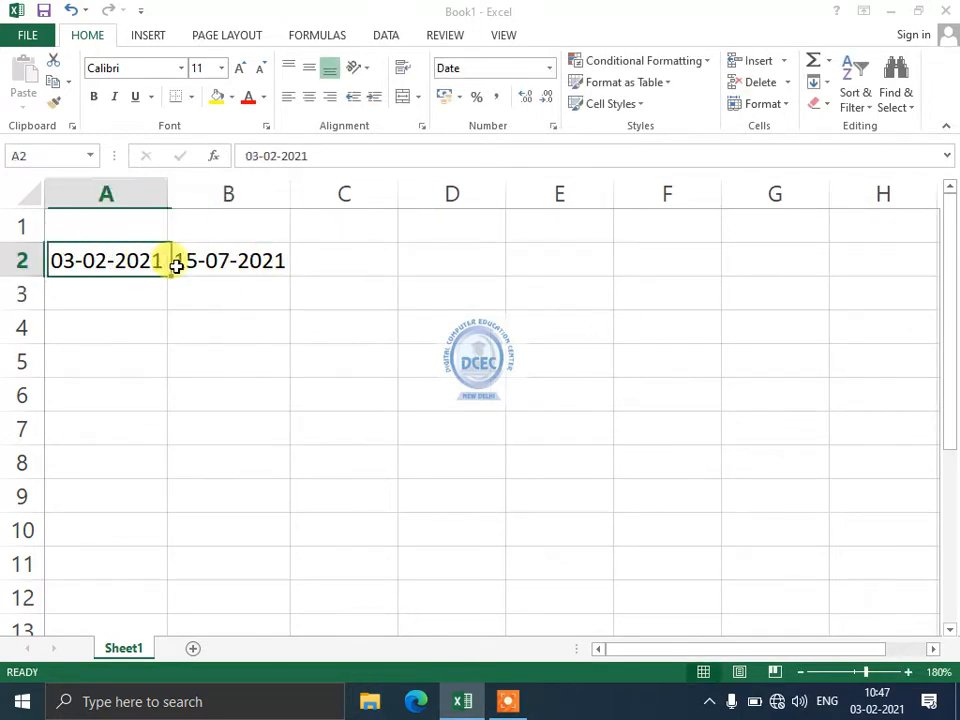
pyautogui.click(184, 265)
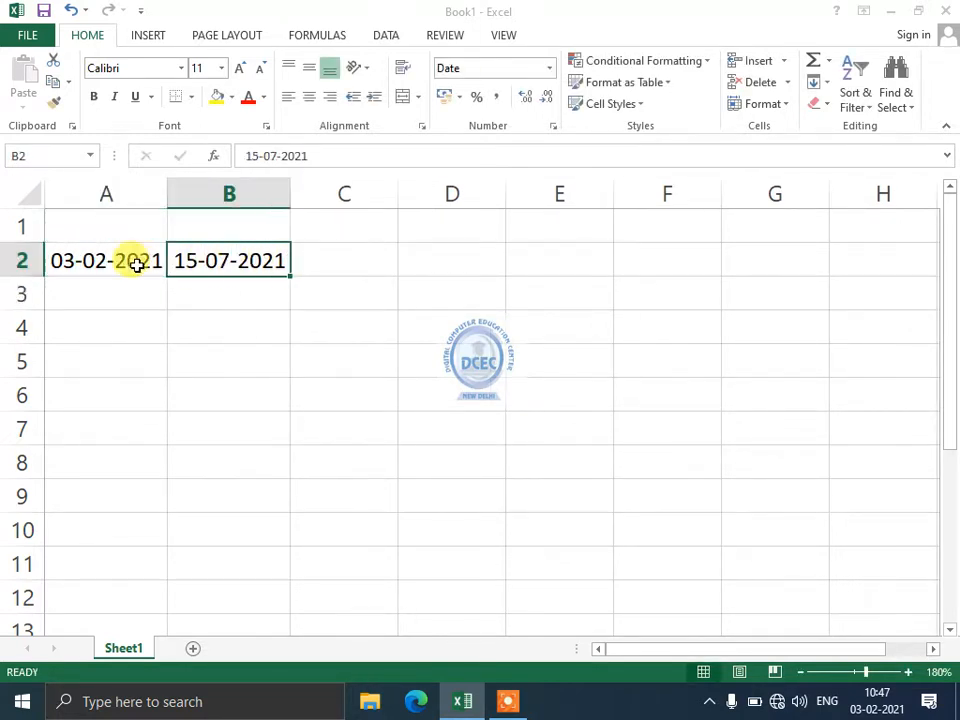
# Calculate the days between the two dates on a 360-day year in cell A4 with =DAYS360(A2,B2).
pyautogui.click(113, 329)
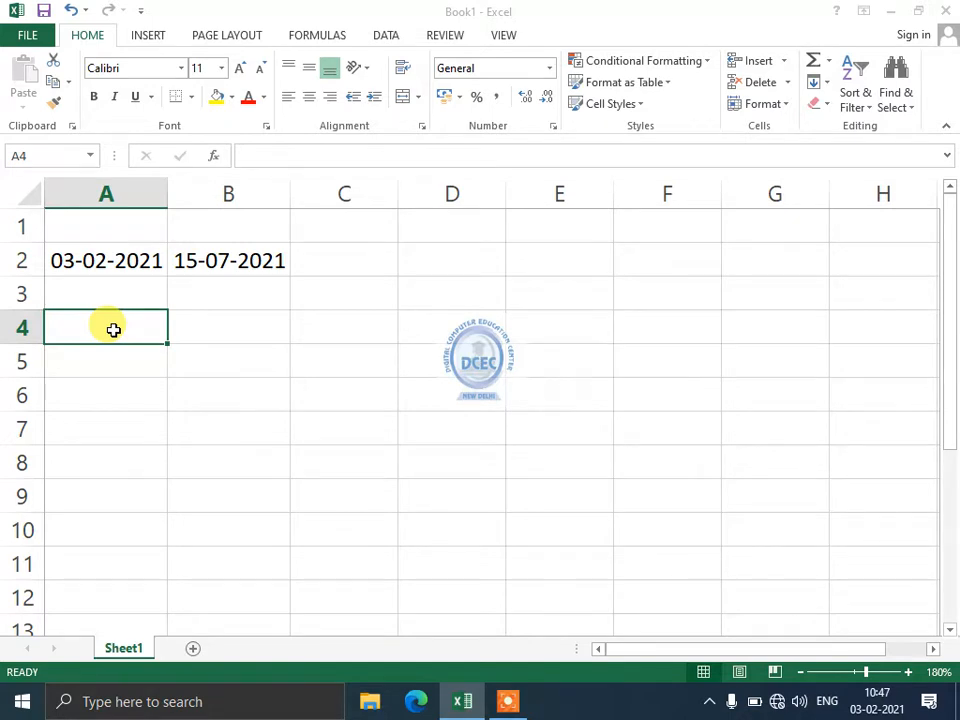
pyautogui.write('=D')
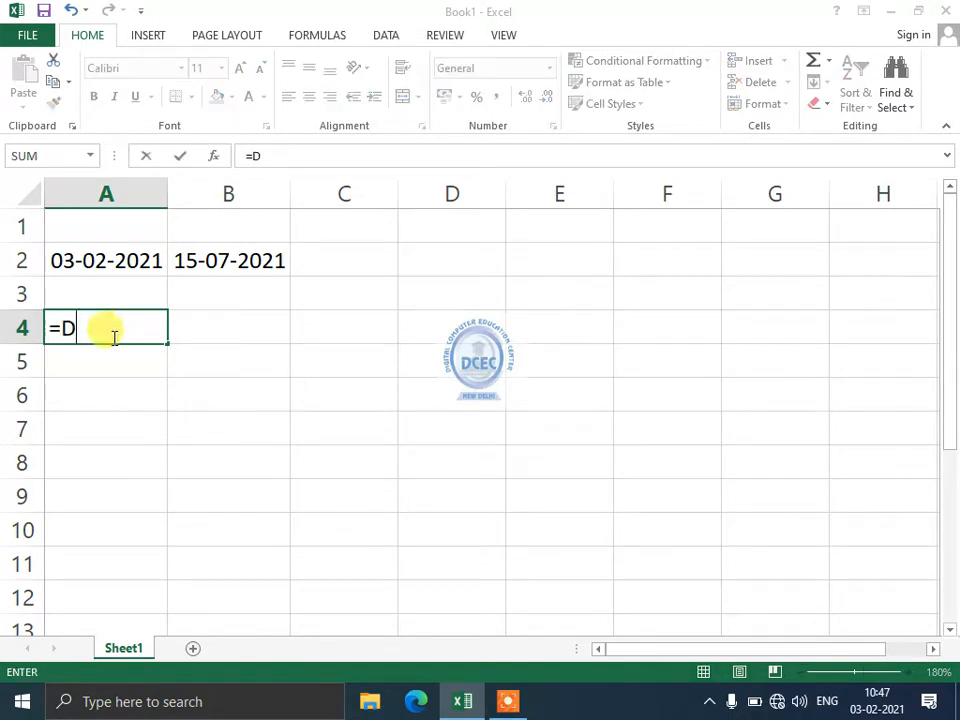
pyautogui.write('AYS')
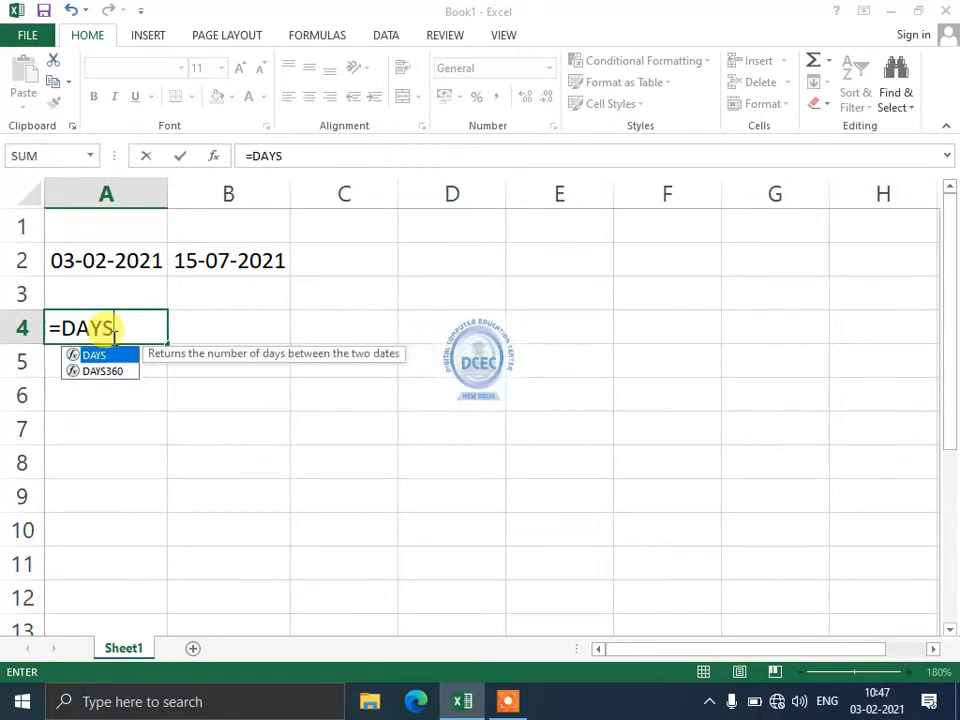
pyautogui.write('3')
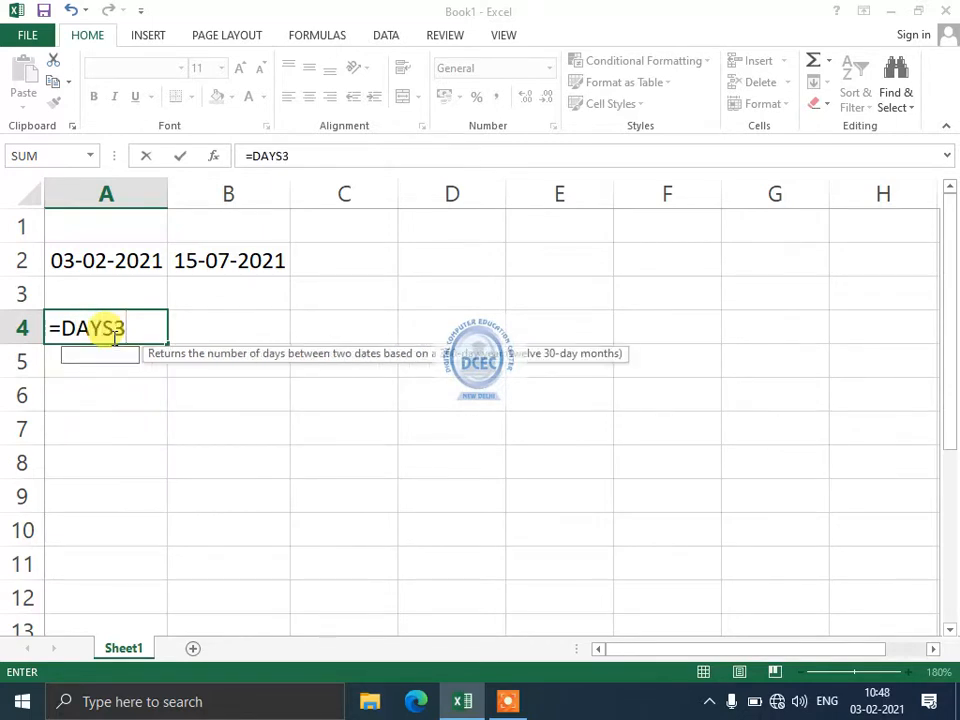
pyautogui.write('60(')
pyautogui.press('Up')
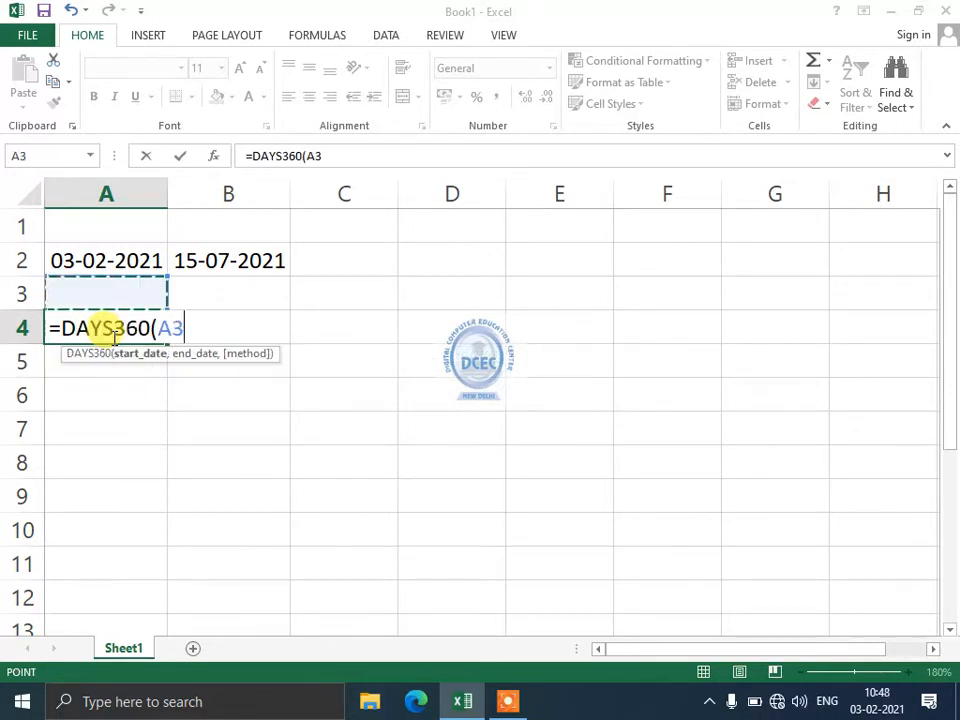
pyautogui.press('Up')
pyautogui.press('Up')
pyautogui.press('Down')
pyautogui.write(',')
pyautogui.press('Right')
pyautogui.press('Up')
pyautogui.press('Up')
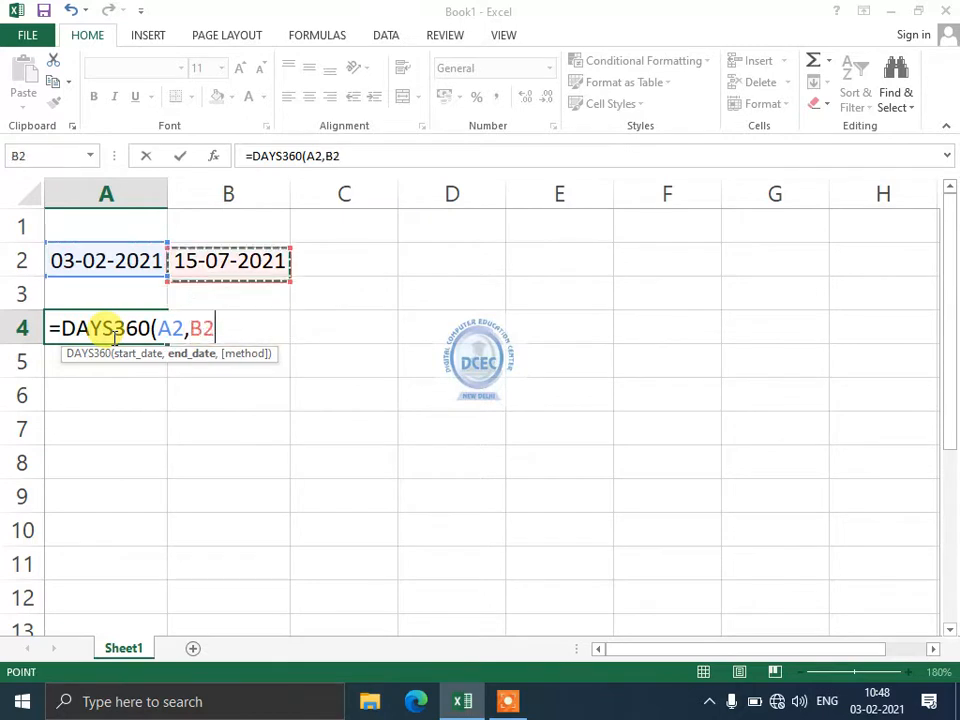
pyautogui.write(')')
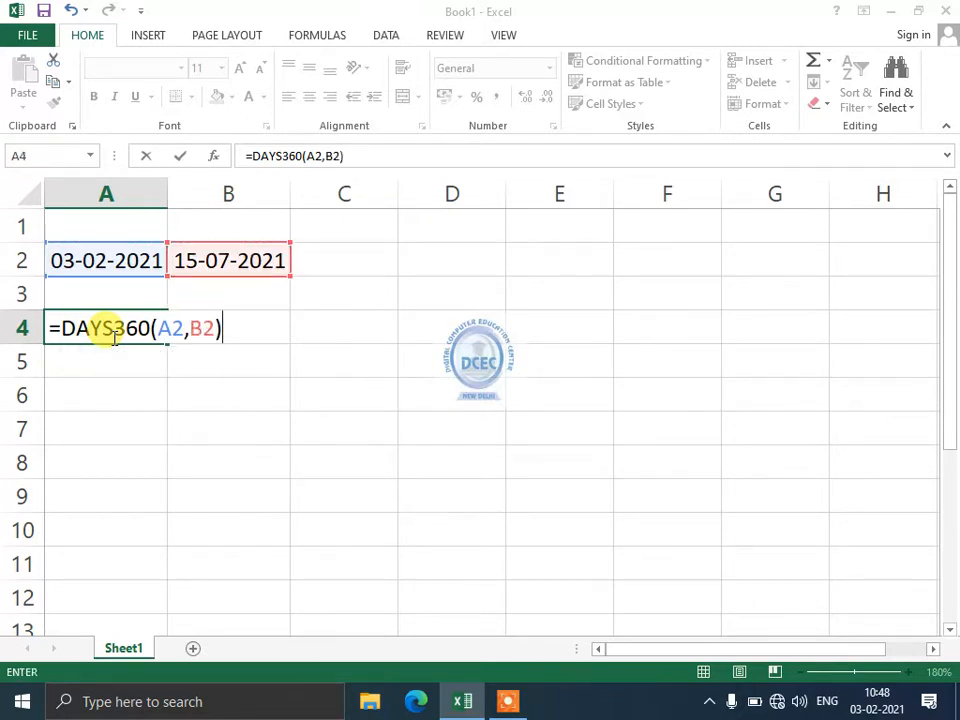
pyautogui.press('Return')
pyautogui.click(112, 332)
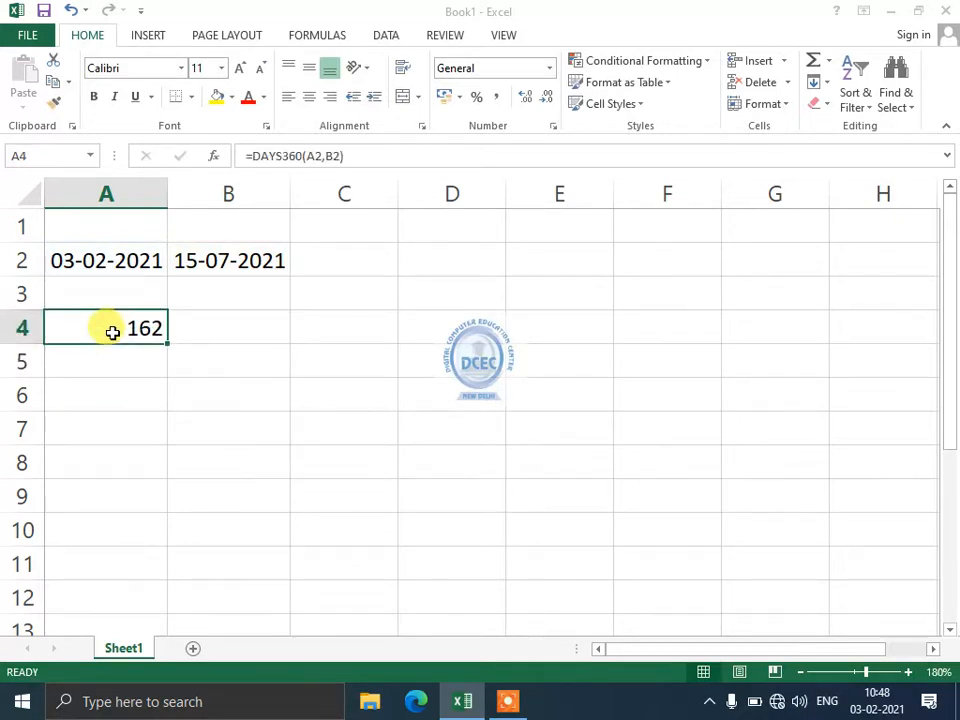
# Calculate the working days between the two dates in cell B4 with =NETWORKDAYS(A2,B2).
pyautogui.click(193, 327)
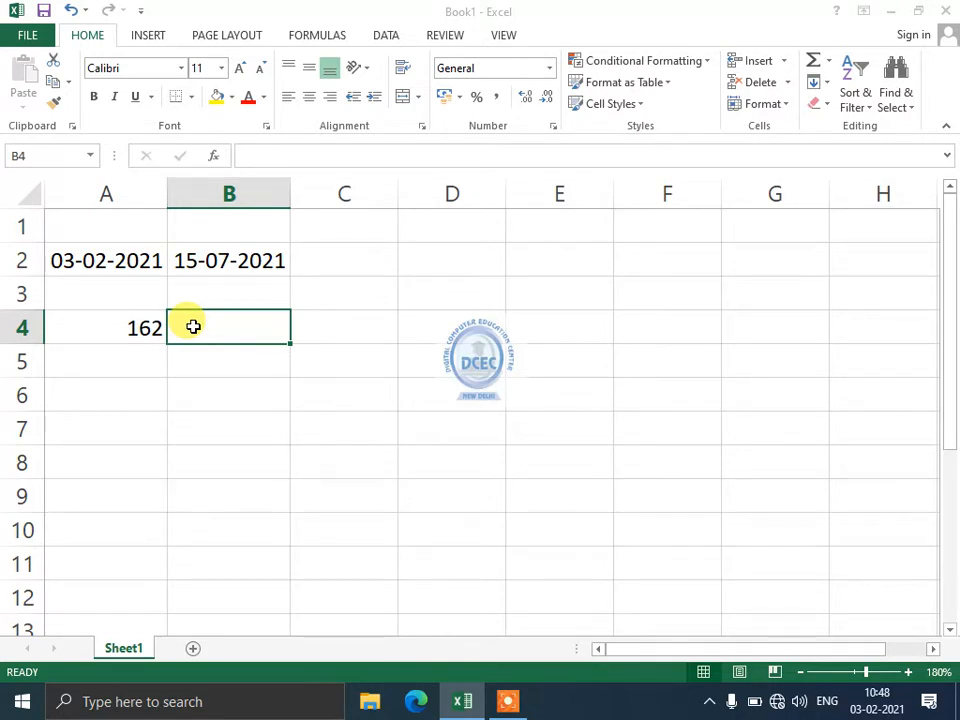
pyautogui.press('Left')
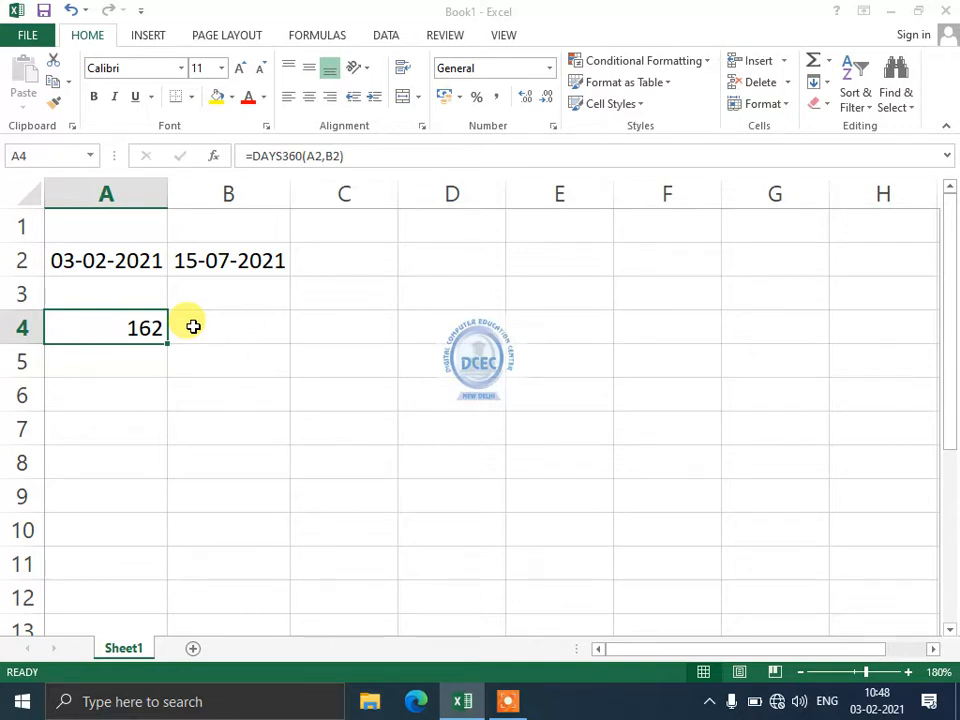
pyautogui.click(193, 327)
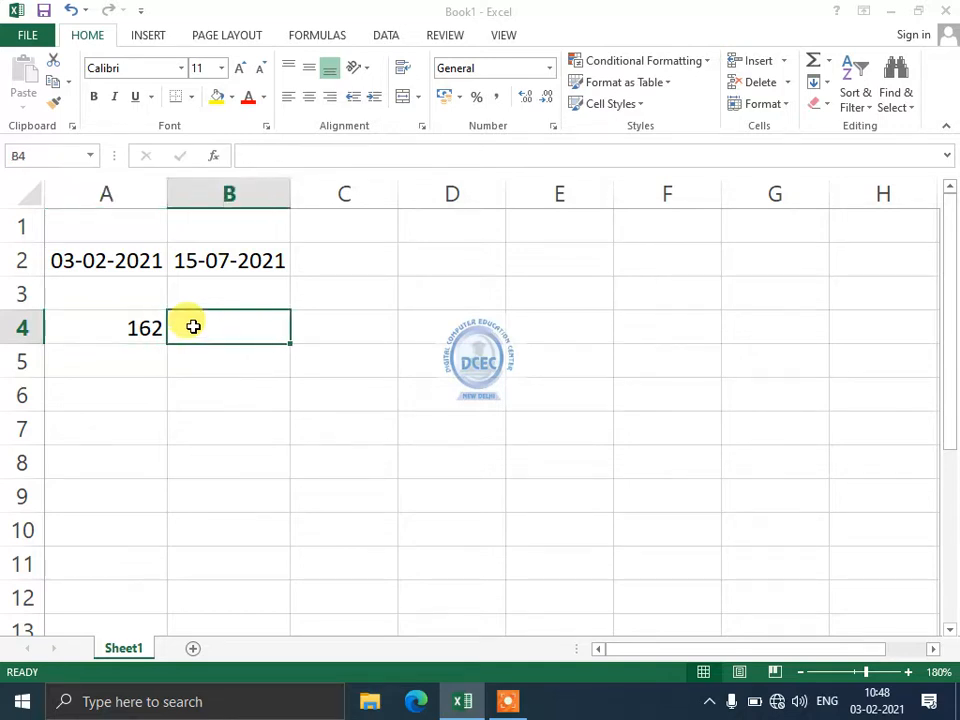
pyautogui.write('=NET')
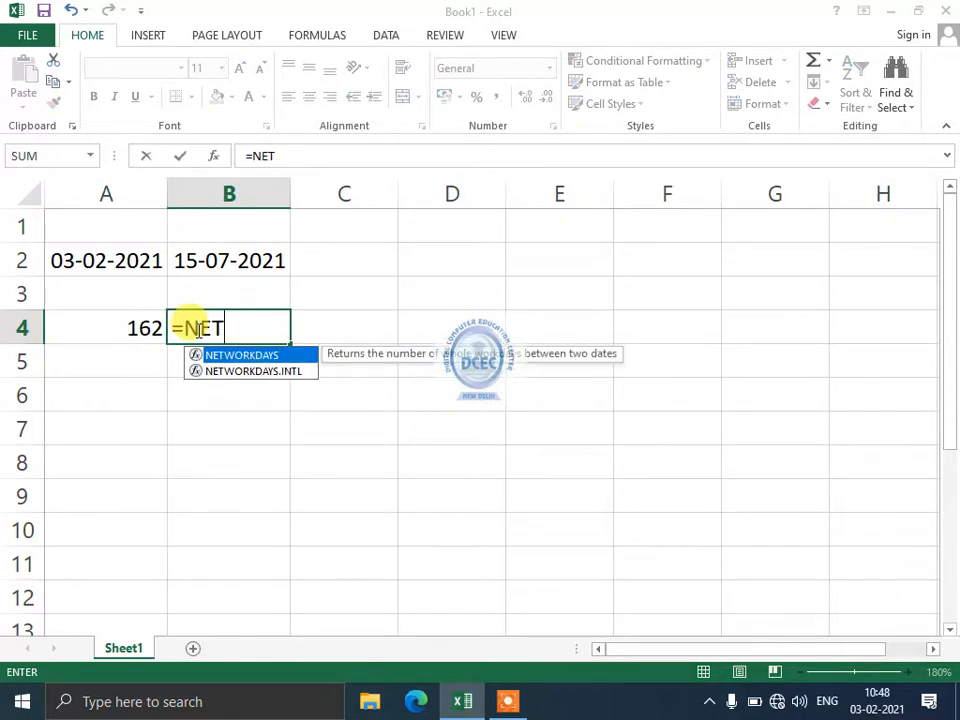
pyautogui.write('WORK')
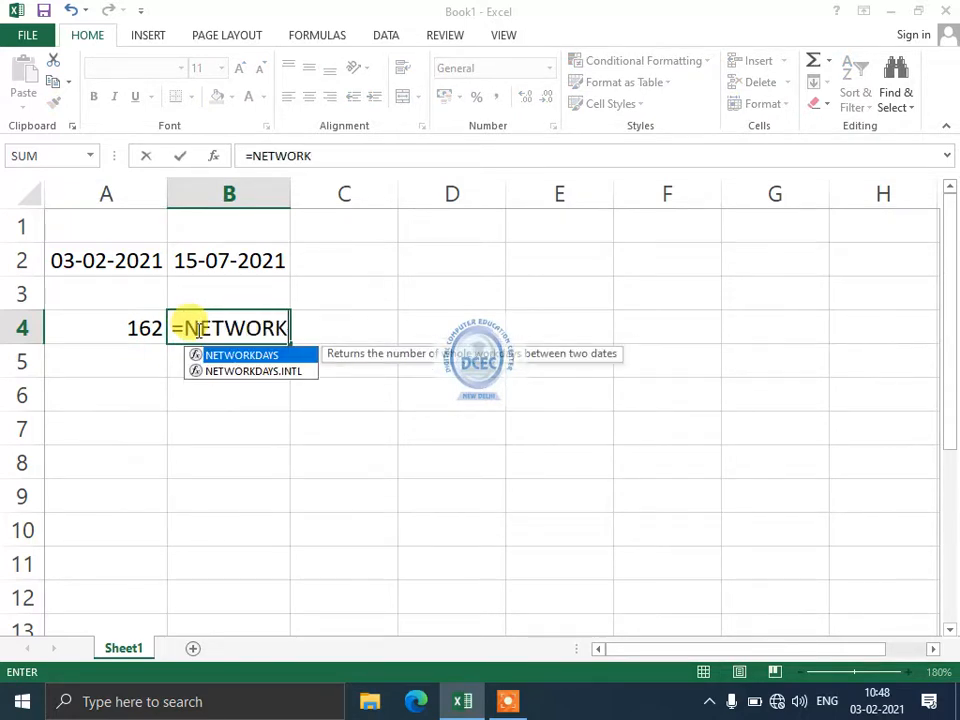
pyautogui.write('DYAS')
pyautogui.press('BackSpace')
pyautogui.press('BackSpace')
pyautogui.press('BackSpace')
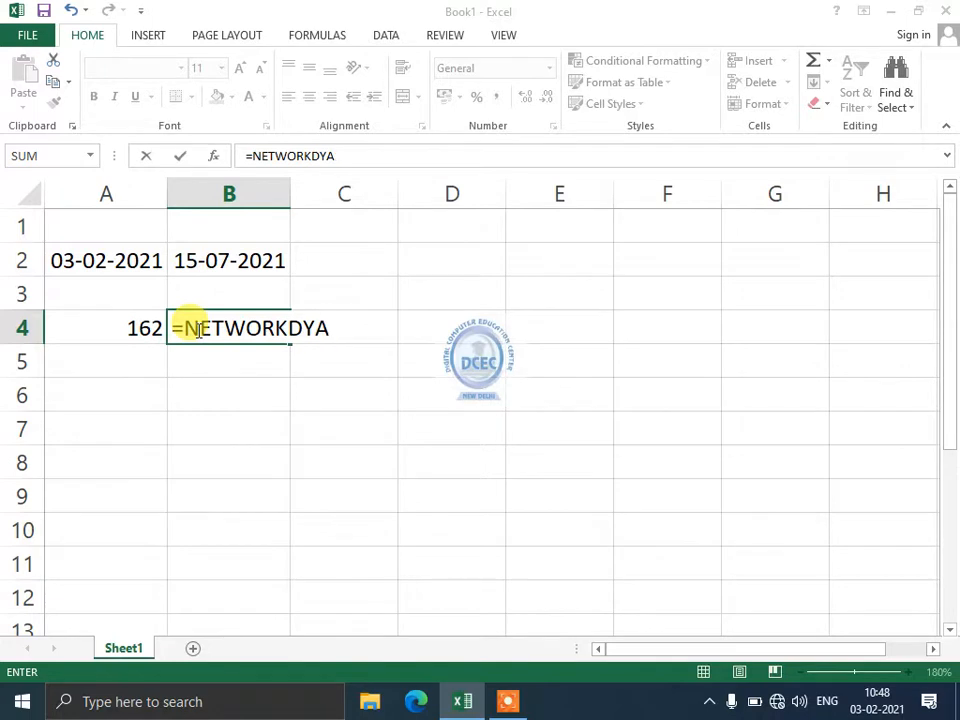
pyautogui.write('Y')
pyautogui.press('BackSpace')
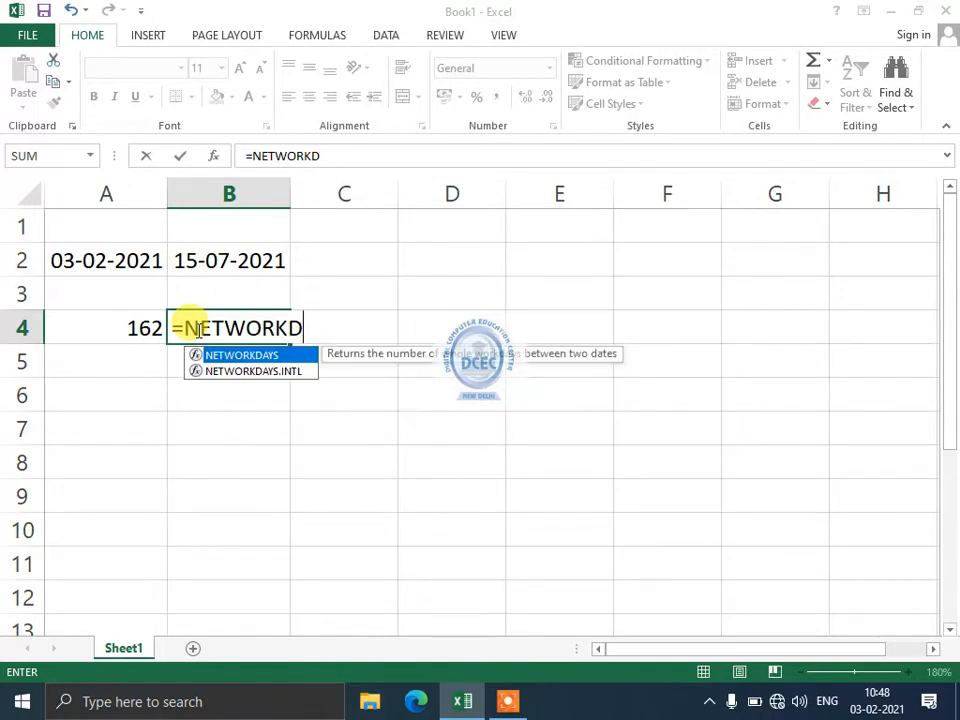
pyautogui.write('AYS(')
pyautogui.press('Up')
pyautogui.press('Up')
pyautogui.press('Up')
pyautogui.press('Left')
pyautogui.press('Down')
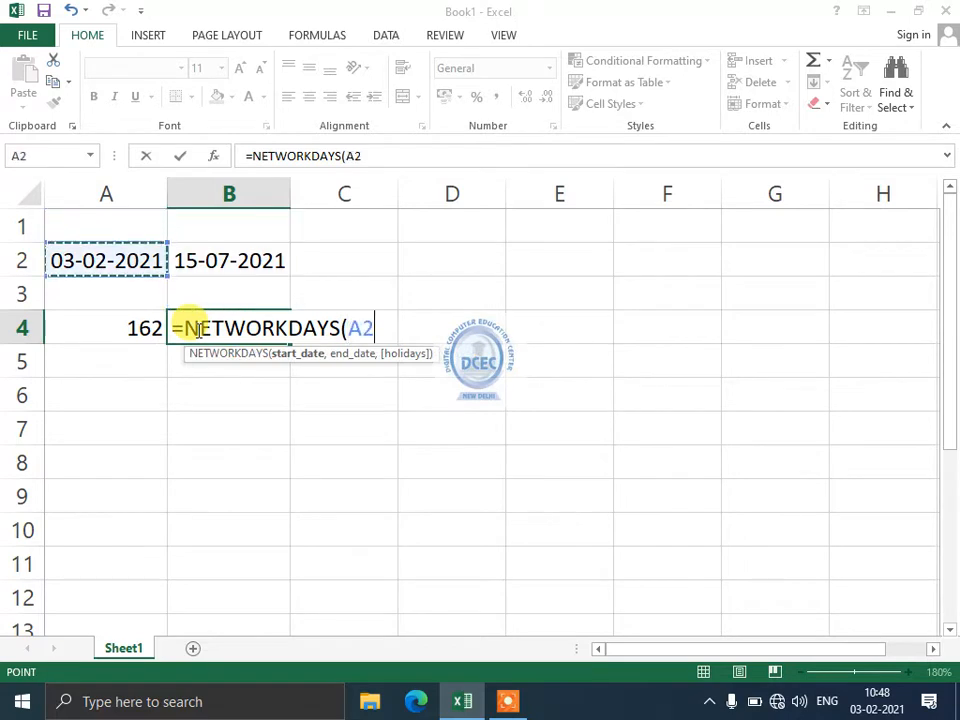
pyautogui.write(',')
pyautogui.press('Right')
pyautogui.press('Up')
pyautogui.press('Up')
pyautogui.press('Left')
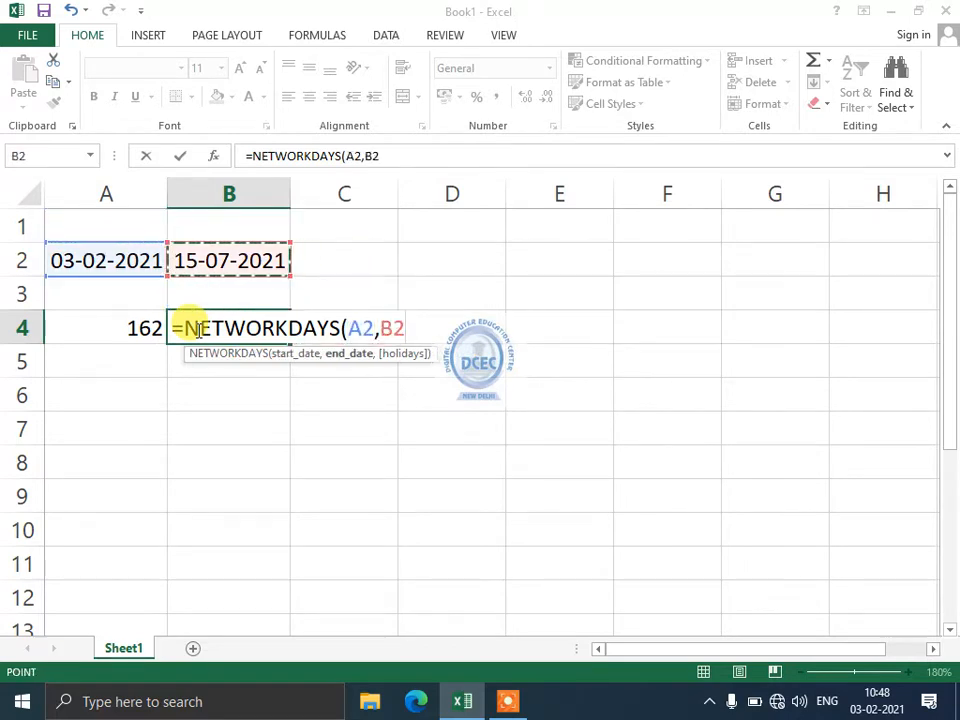
pyautogui.write(')')
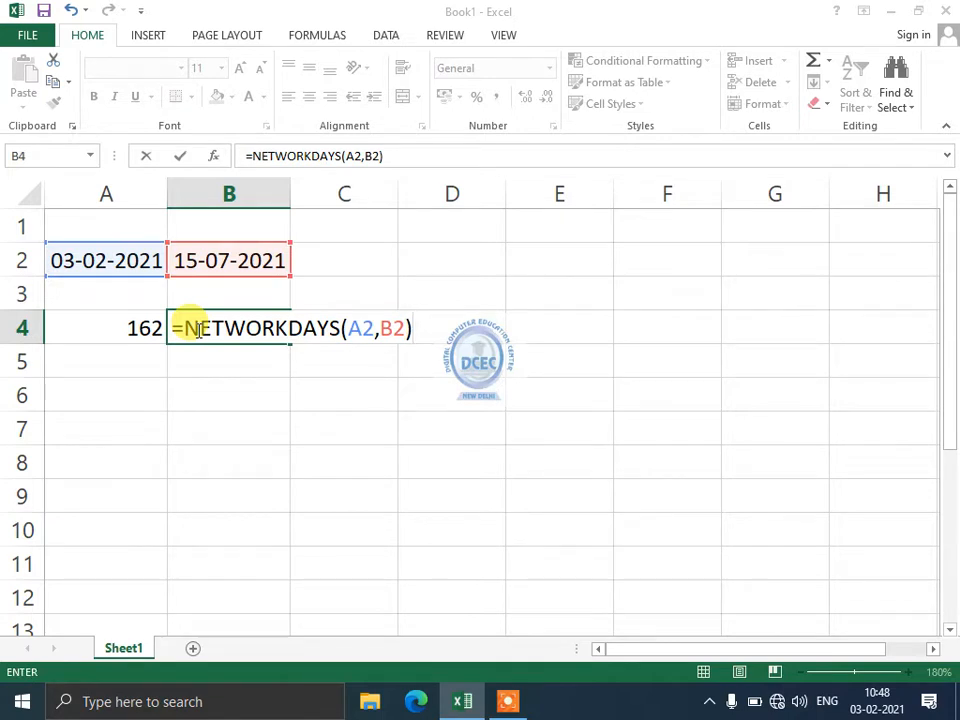
pyautogui.hotkey('ctrl', 'Return')
pyautogui.press('Return')
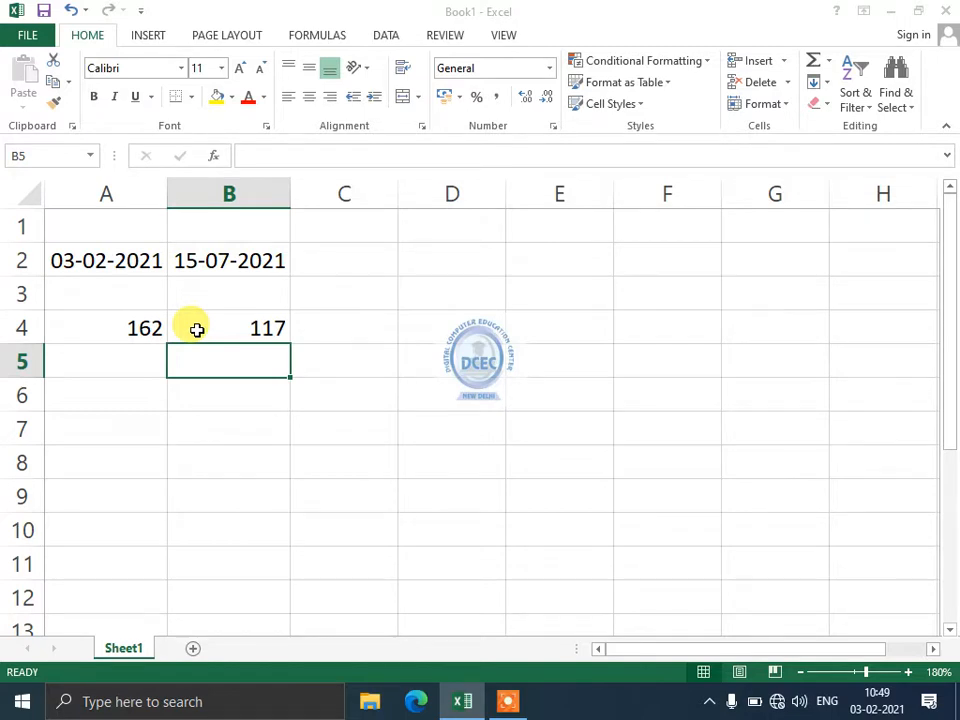
pyautogui.press('Up')
pyautogui.press('Left')
pyautogui.press('Up')
pyautogui.press('Up')
pyautogui.press('Down')
pyautogui.press('Down')
pyautogui.press('Down')
pyautogui.press('Down')
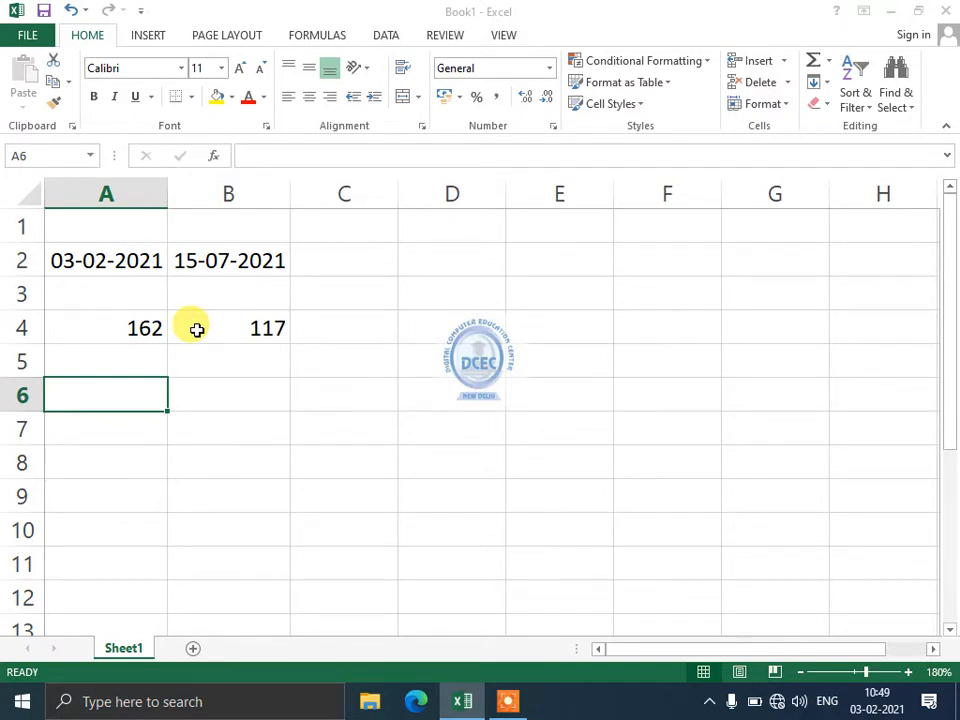
pyautogui.press('Up')
pyautogui.press('Up')
pyautogui.press('Up')
pyautogui.press('Up')
pyautogui.press('Up')
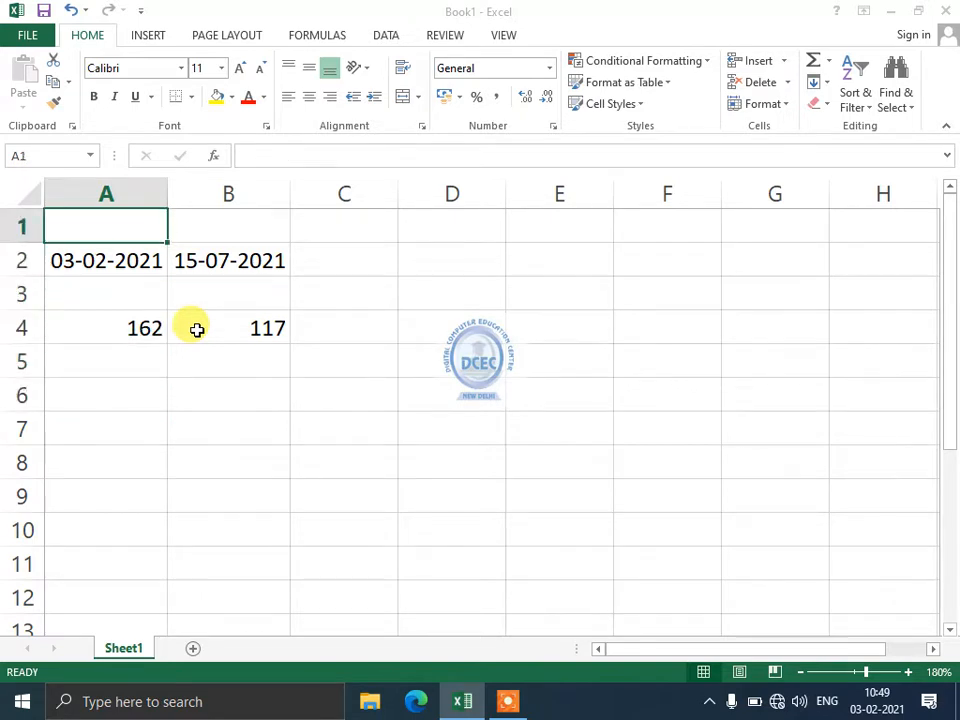
# Calculate the date six months after the A2 date in cell A6 with =EDATE(A2,6).
pyautogui.press('Down')
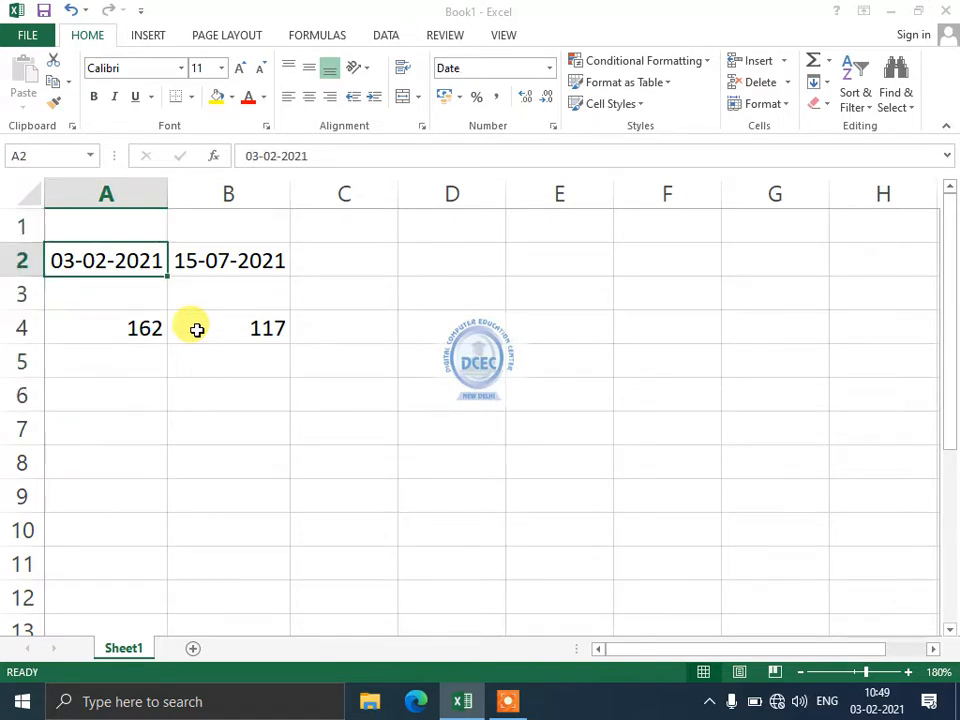
pyautogui.press('Down')
pyautogui.press('Down')
pyautogui.press('Down')
pyautogui.press('Down')
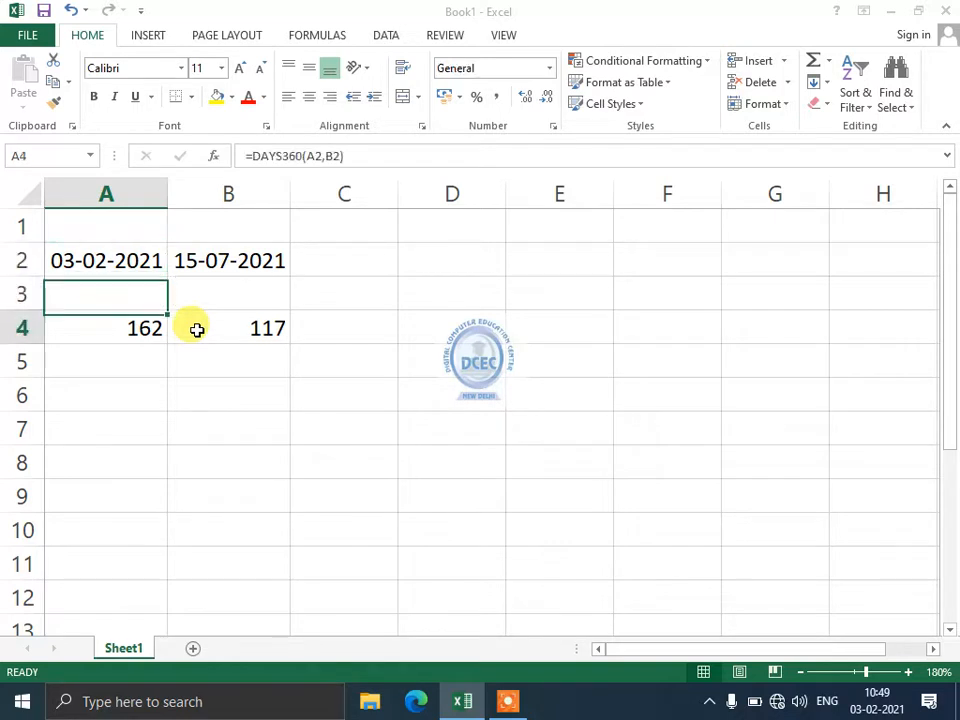
pyautogui.write('=')
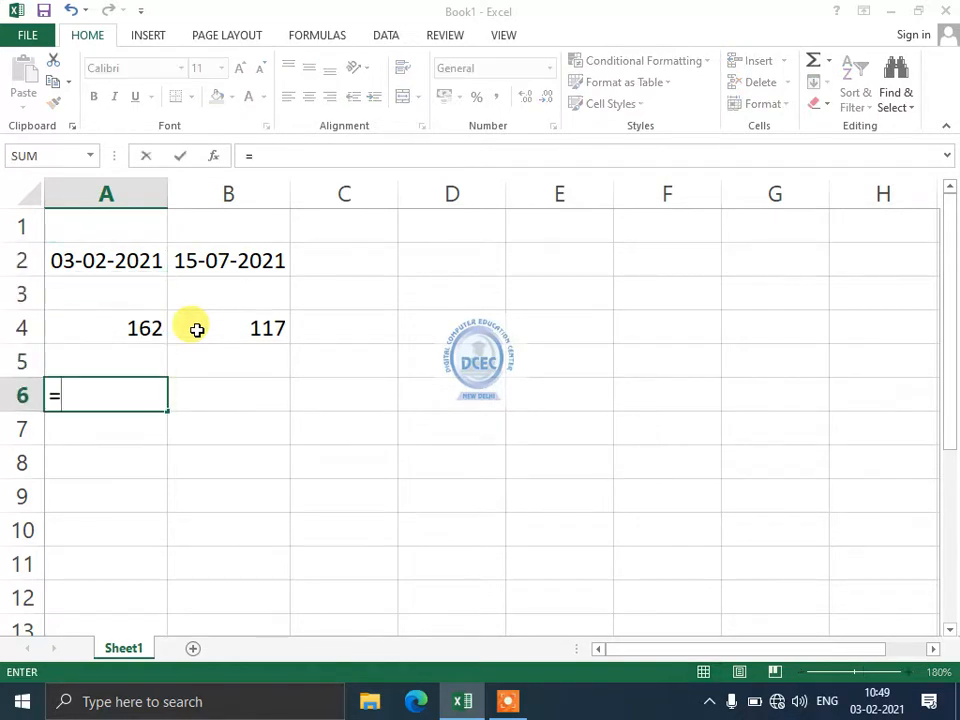
pyautogui.write('EDATE')
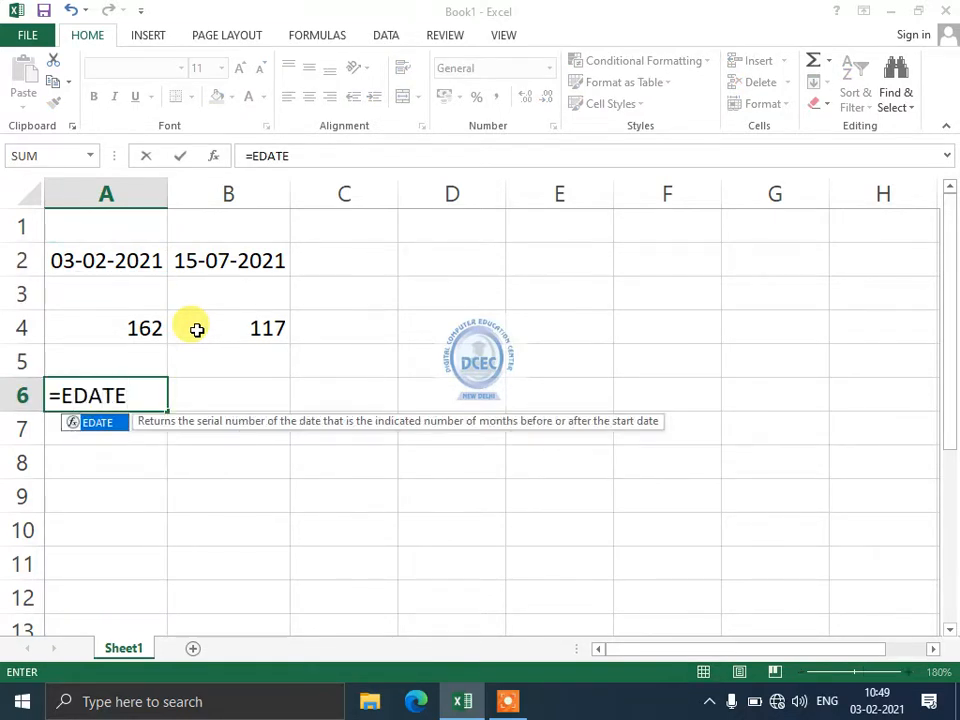
pyautogui.write('(')
pyautogui.press('Up')
pyautogui.press('Up')
pyautogui.press('Up')
pyautogui.press('Up')
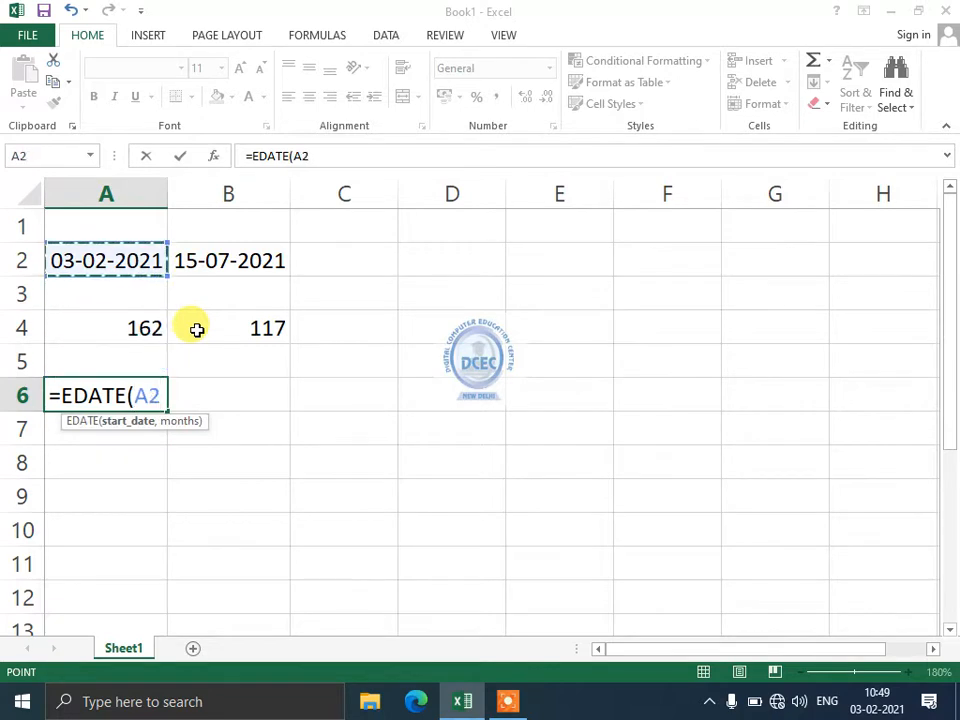
pyautogui.write(',')
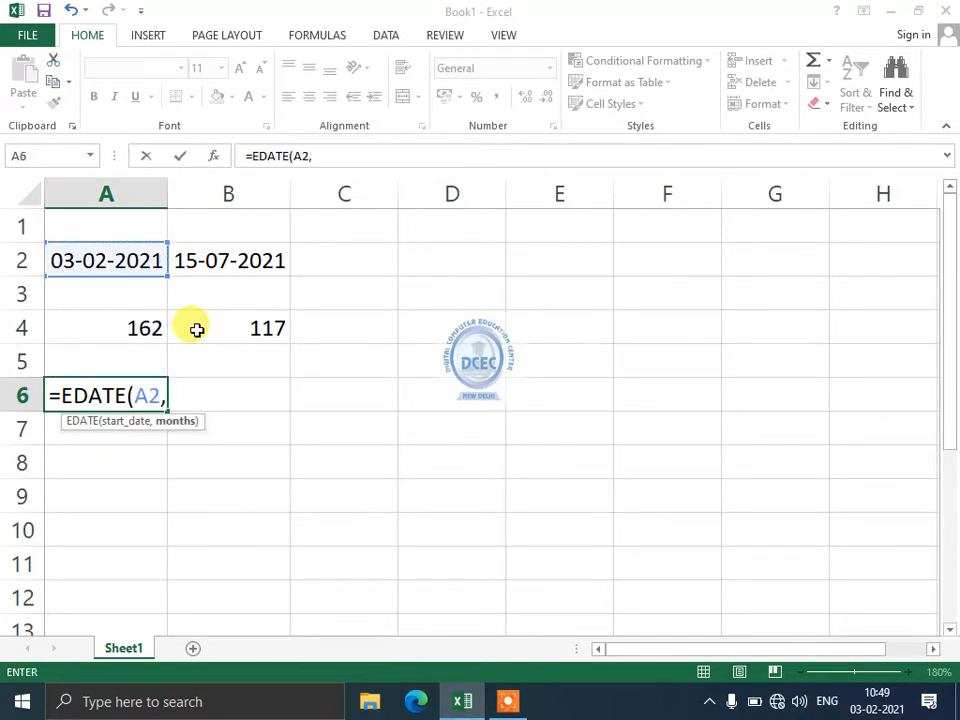
pyautogui.write('6)')
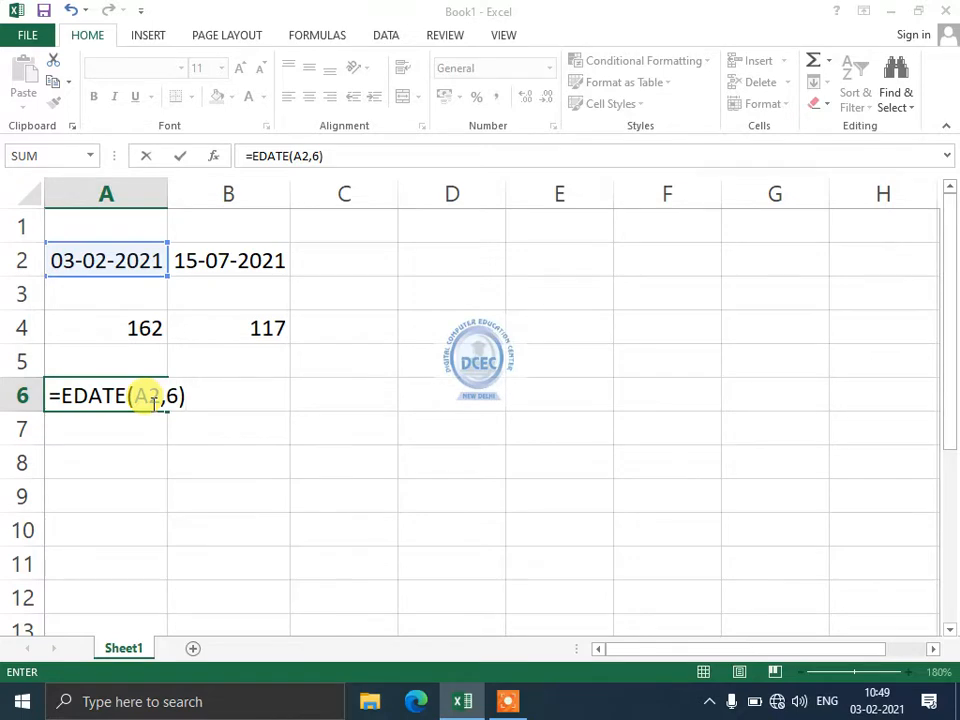
pyautogui.press('Return')
# Format the EDATE result in cell A6 as a Short Date.
pyautogui.click(151, 402)
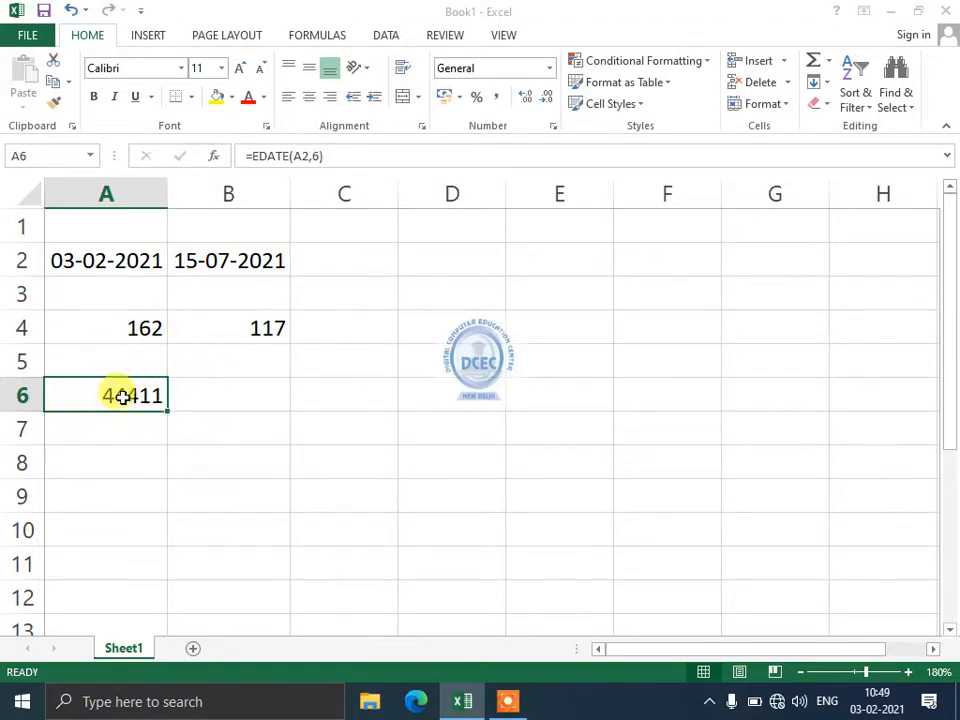
pyautogui.click(551, 70)
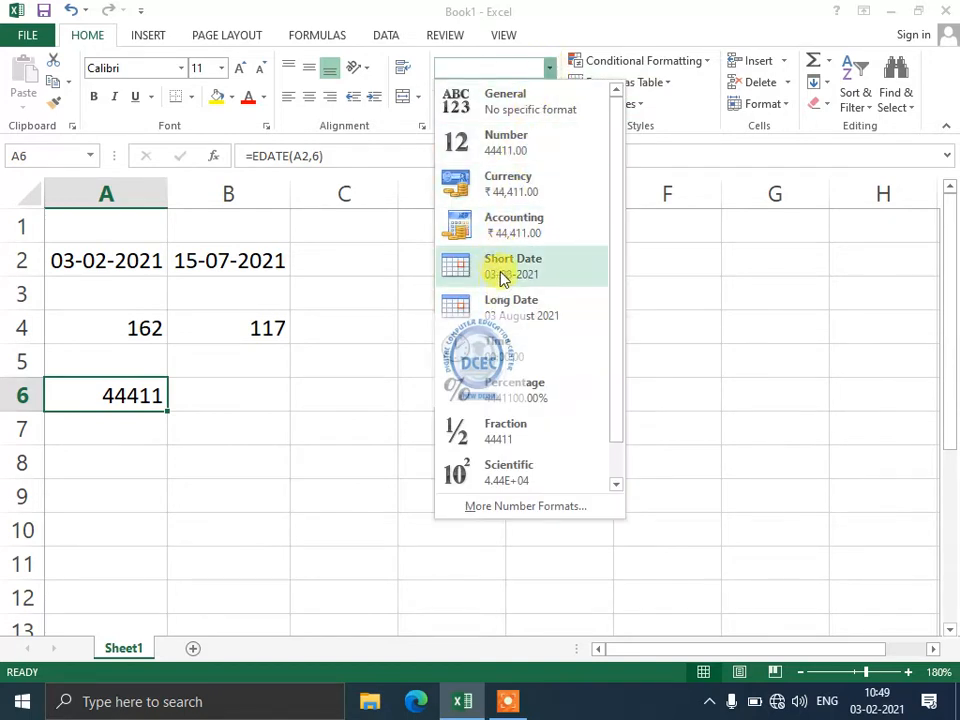
pyautogui.click(502, 274)
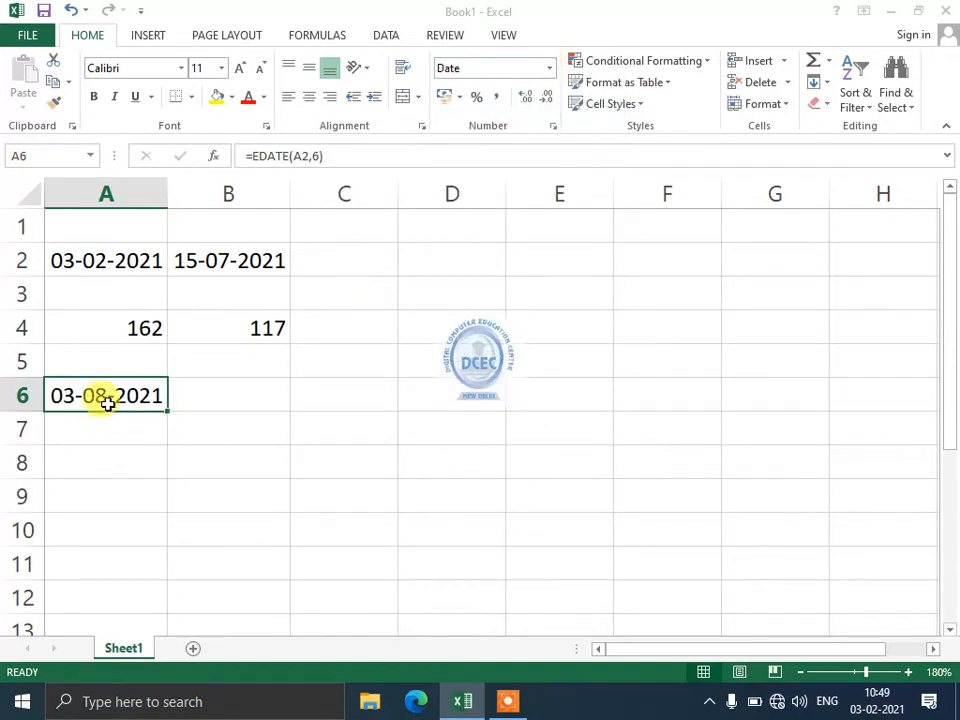
pyautogui.click(550, 69)
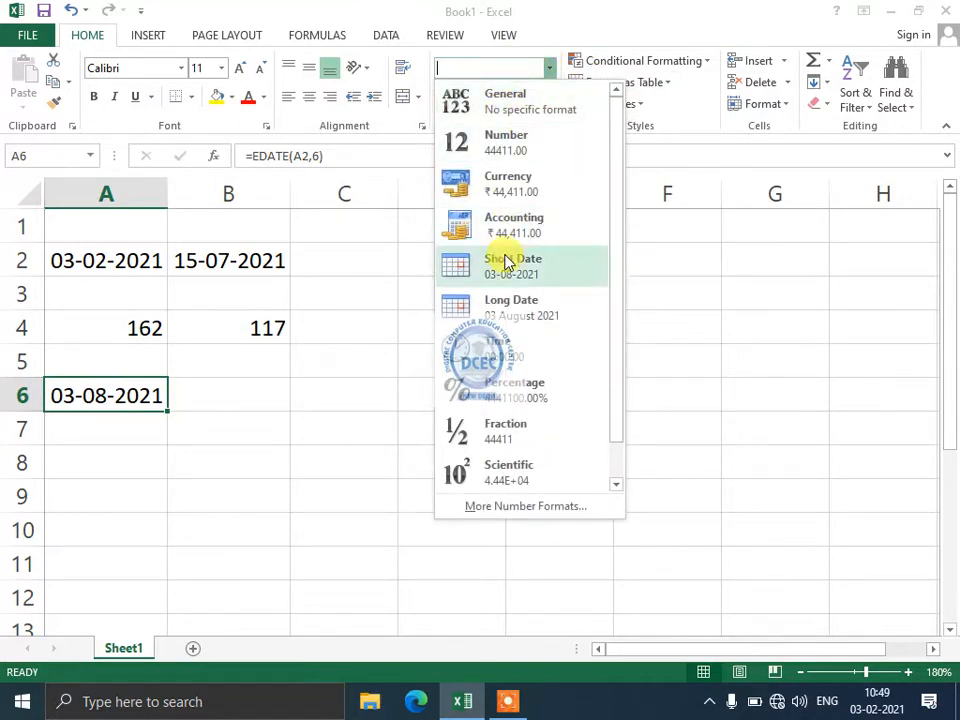
pyautogui.click(238, 405)
pyautogui.click(96, 264)
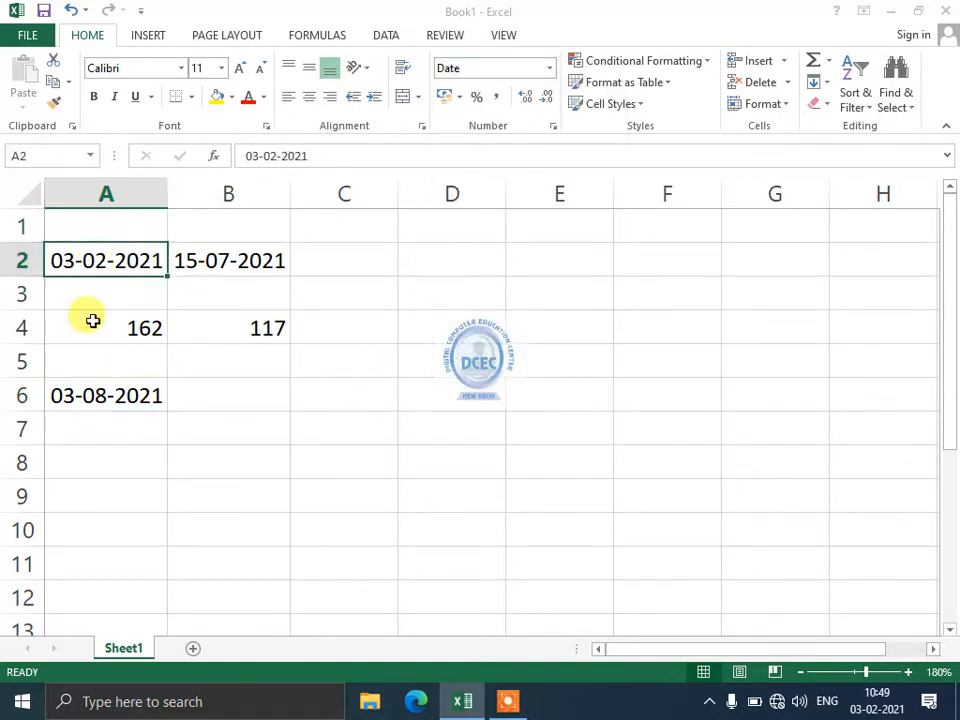
pyautogui.click(92, 393)
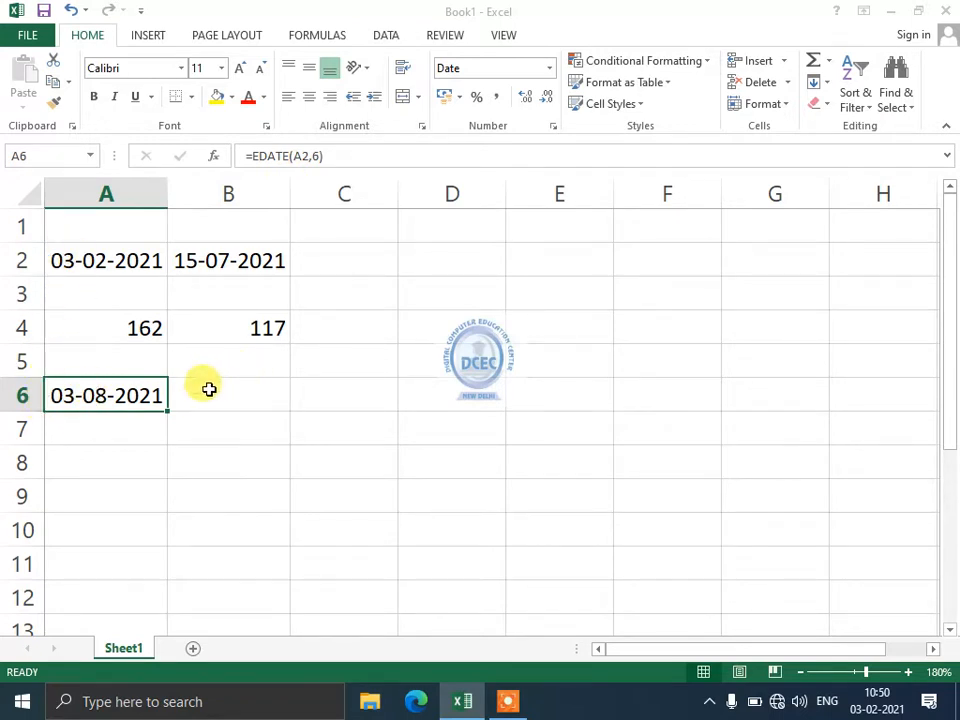
pyautogui.click(124, 258)
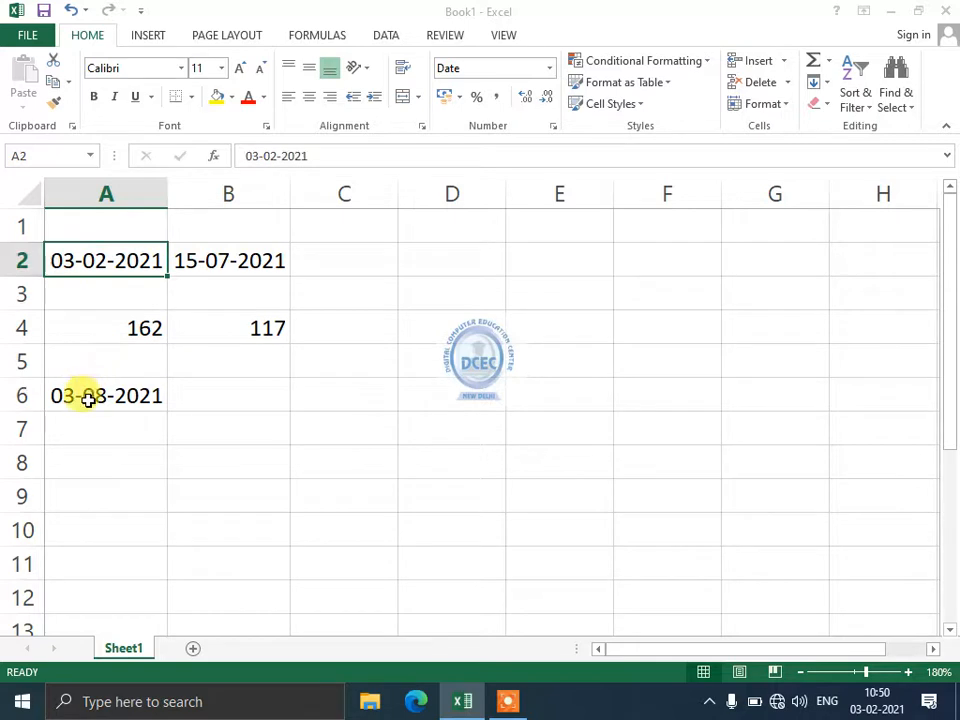
pyautogui.click(86, 395)
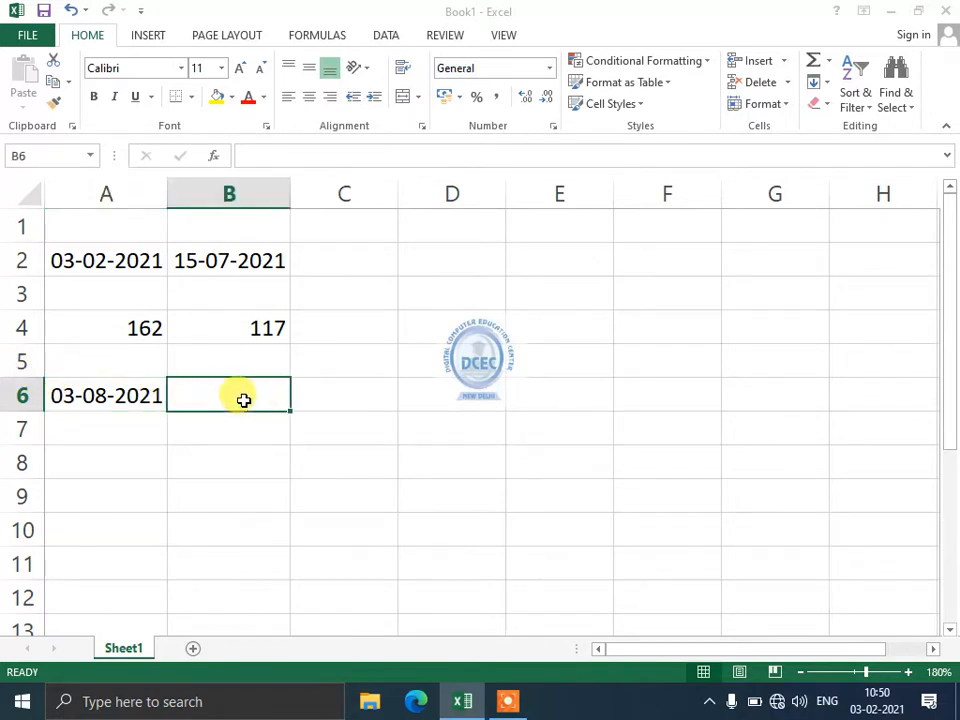
# Calculate the month-end date five months after the A2 date in cell B6 with =EOMONTH(A2,5).
pyautogui.write('=E')
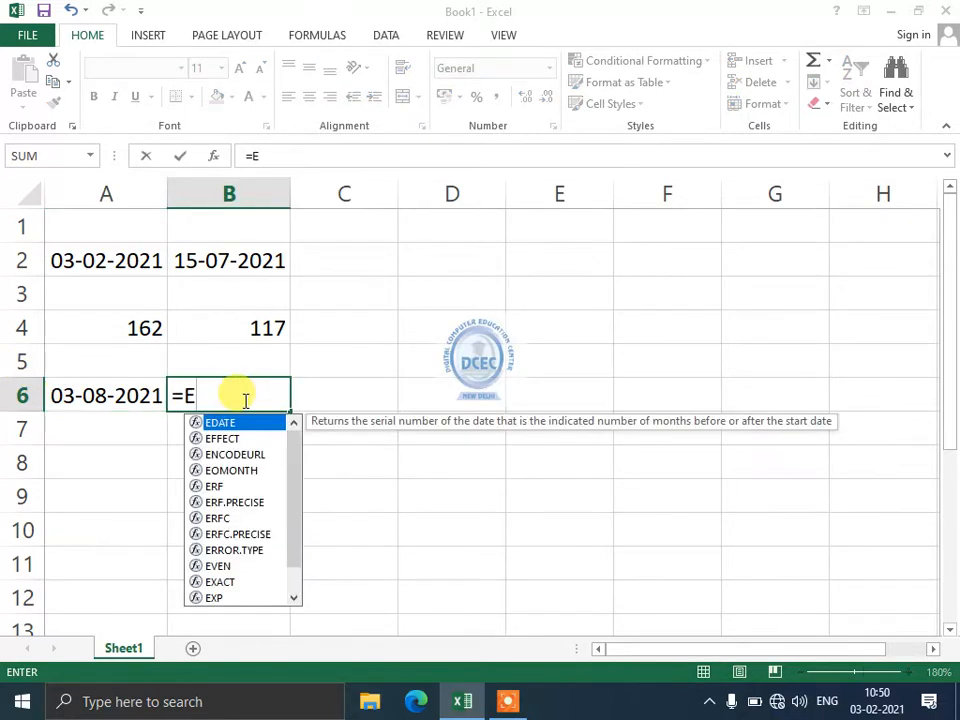
pyautogui.write('OMONTH(')
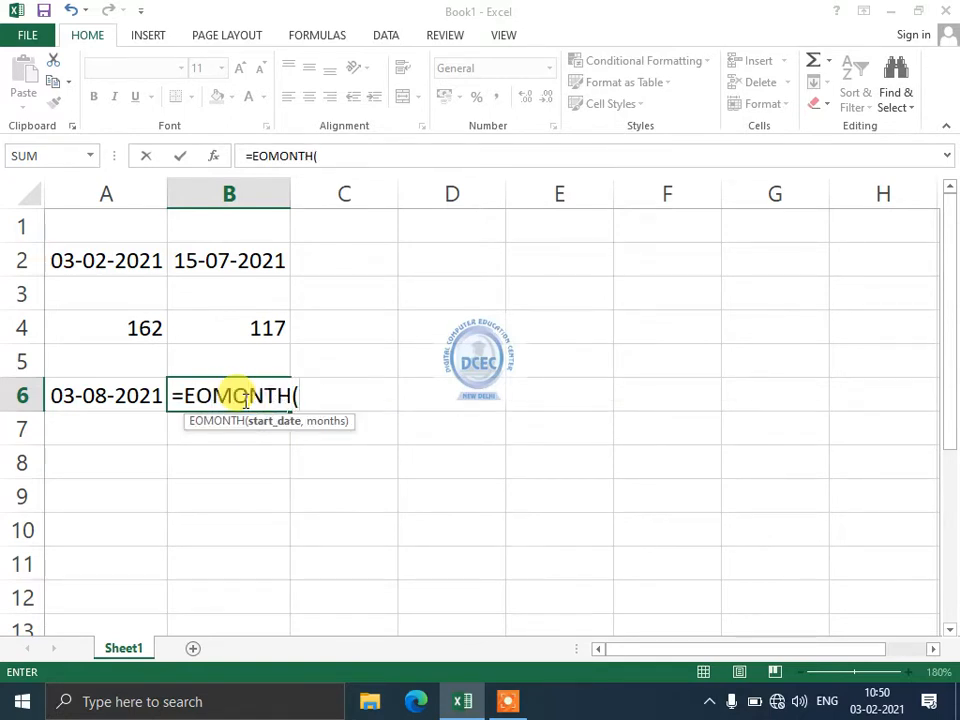
pyautogui.press('Left')
pyautogui.press('Up')
pyautogui.press('Up')
pyautogui.press('Up')
pyautogui.press('Up')
pyautogui.write(',')
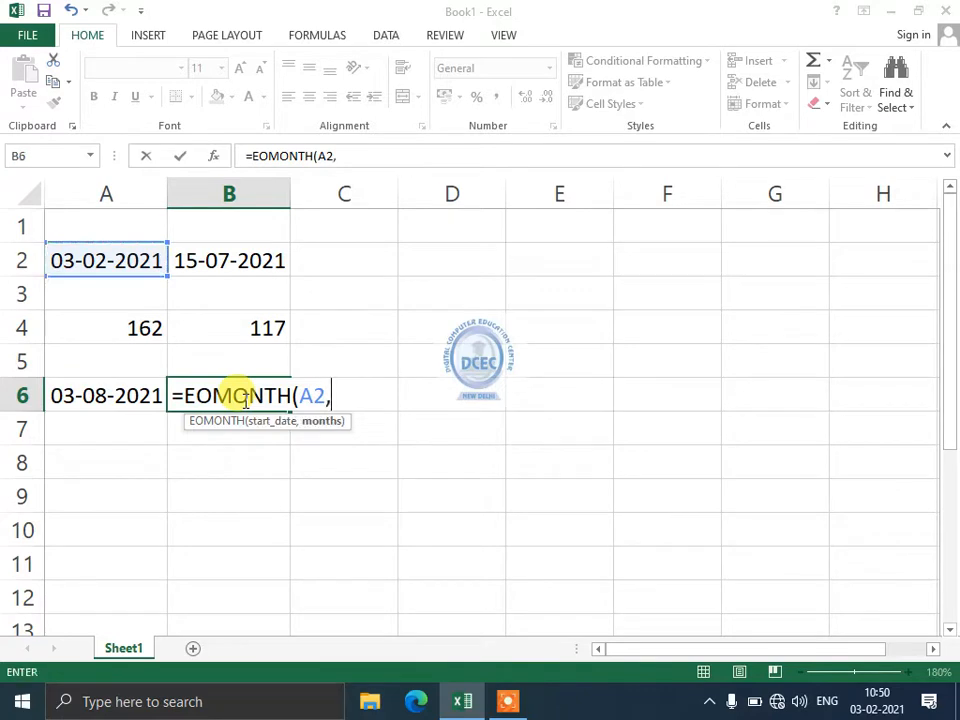
pyautogui.write('5)')
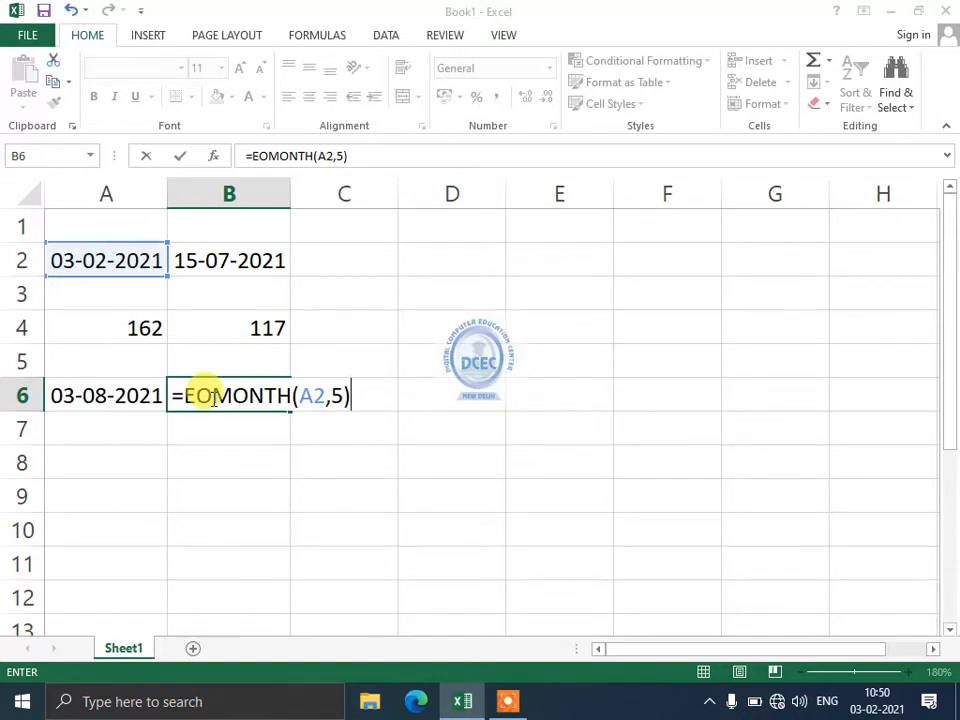
pyautogui.press('Return')
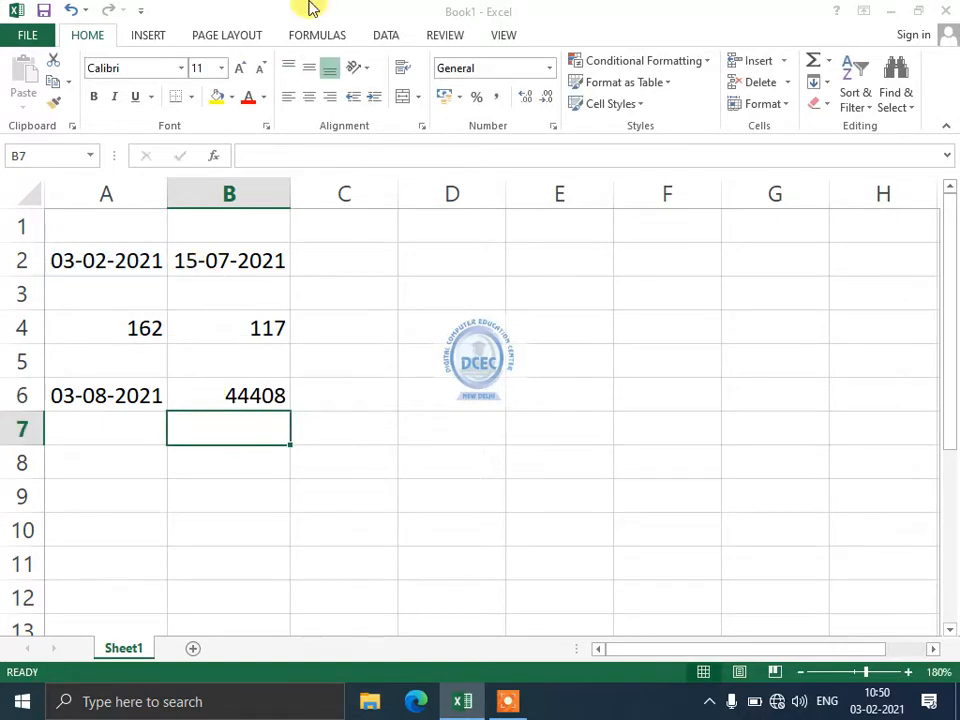
# Format the EOMONTH result in cell B6 as a Short Date.
pyautogui.click(229, 396)
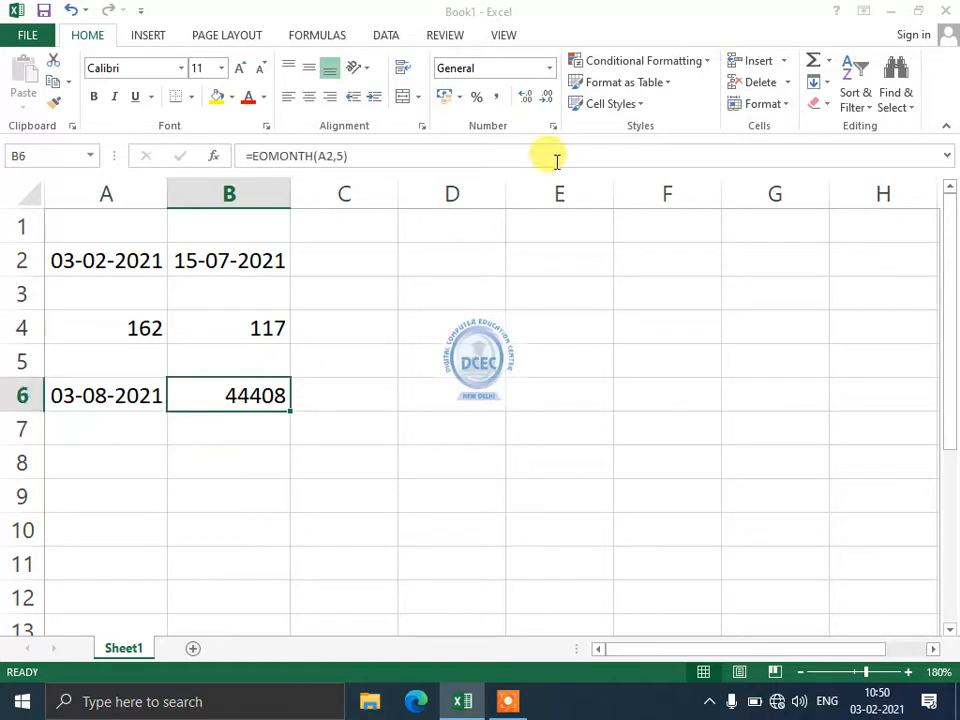
pyautogui.click(550, 70)
pyautogui.click(506, 269)
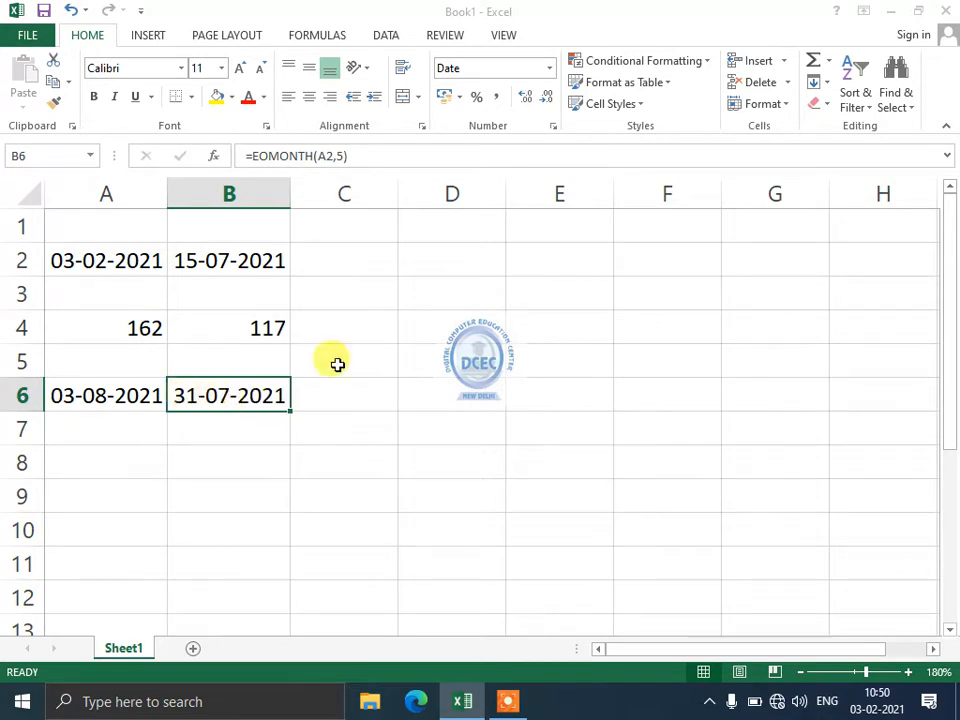
pyautogui.hotkey('shift', 'Up')
pyautogui.hotkey('shift', 'Up')
pyautogui.hotkey('ctrl', 'shift', 'Home')
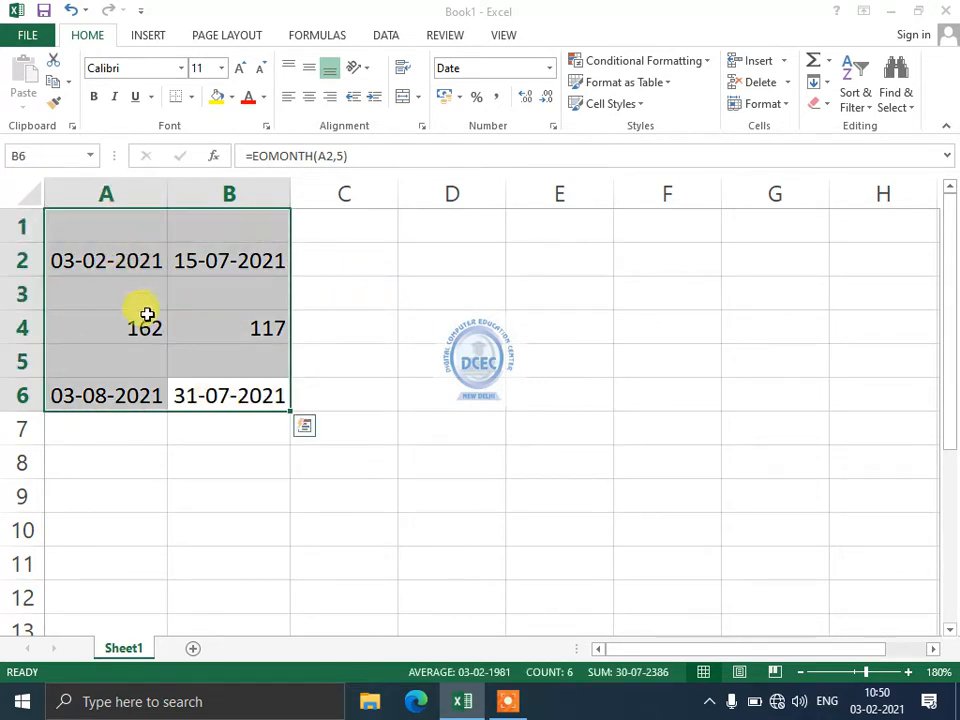
pyautogui.click(148, 316)
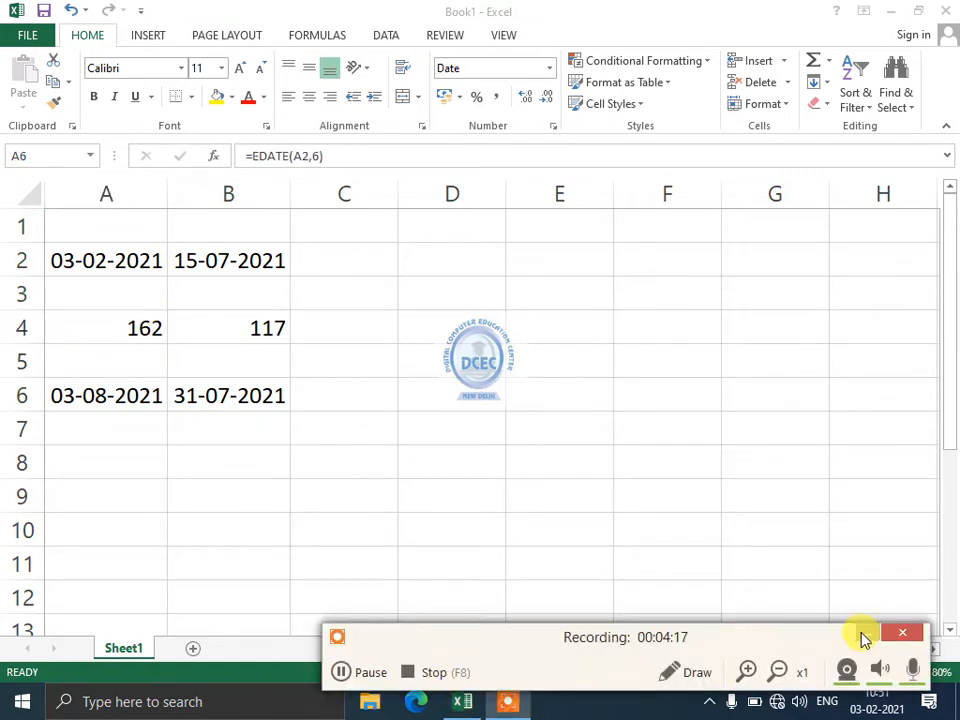
pyautogui.click(861, 636)
# Enter the numbers 1 to 8 down column D in cells D1 to D8.
pyautogui.click(490, 225)
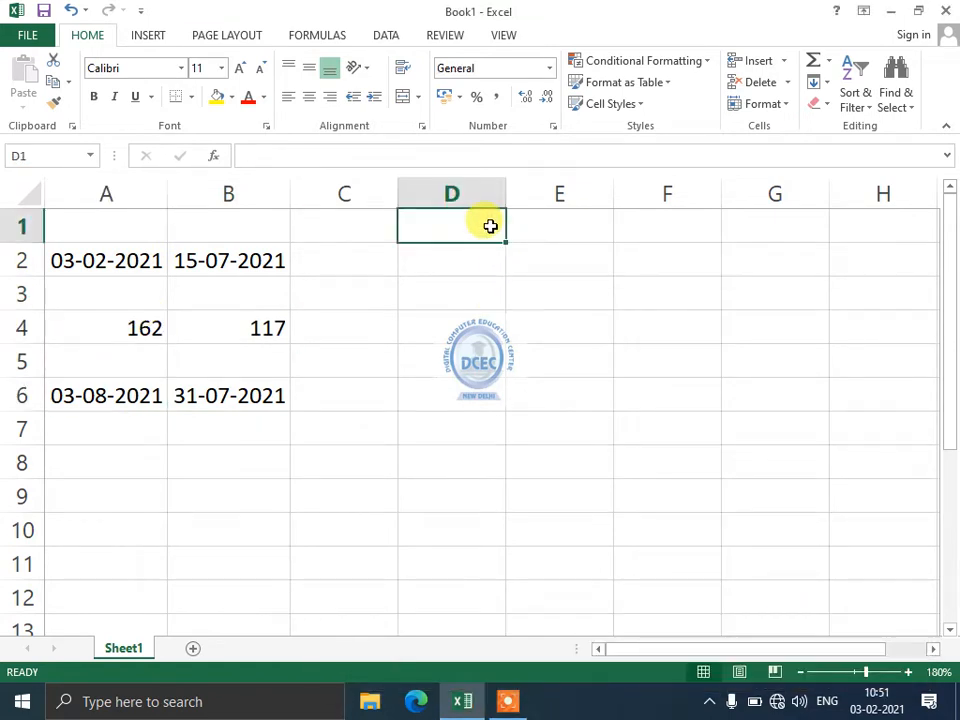
pyautogui.write('1 2 3 4 5 ')
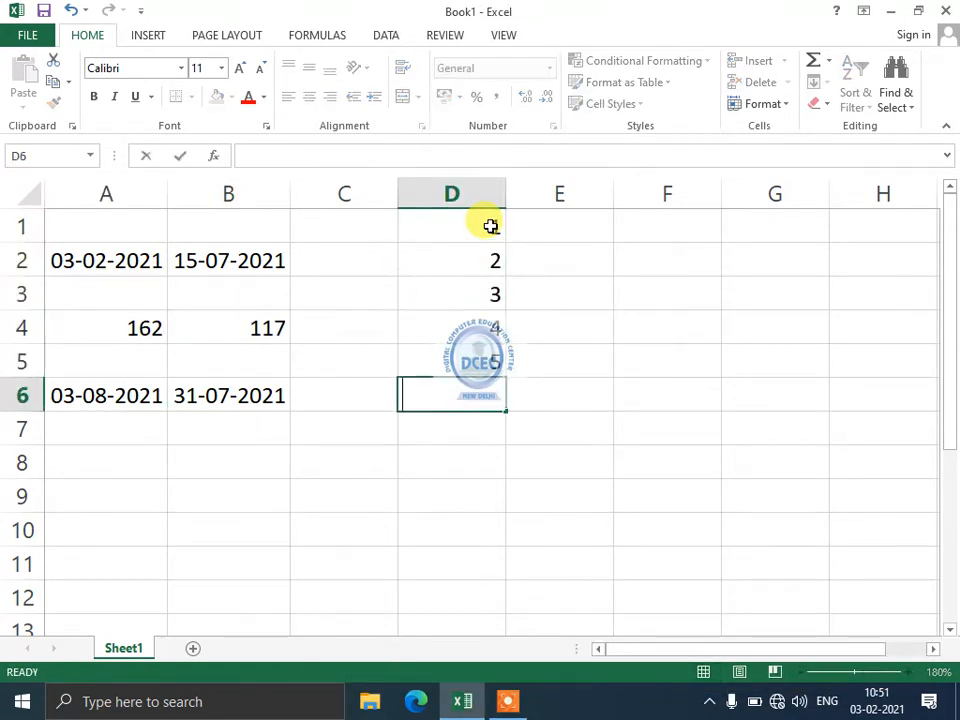
pyautogui.write('6 7 8')
pyautogui.press('Return')
# Find the largest number in column D in cell E3 with =MAX(D1:D8).
pyautogui.press('Up')
pyautogui.press('Up')
pyautogui.press('Up')
pyautogui.press('Up')
pyautogui.press('Up')
pyautogui.press('Up')
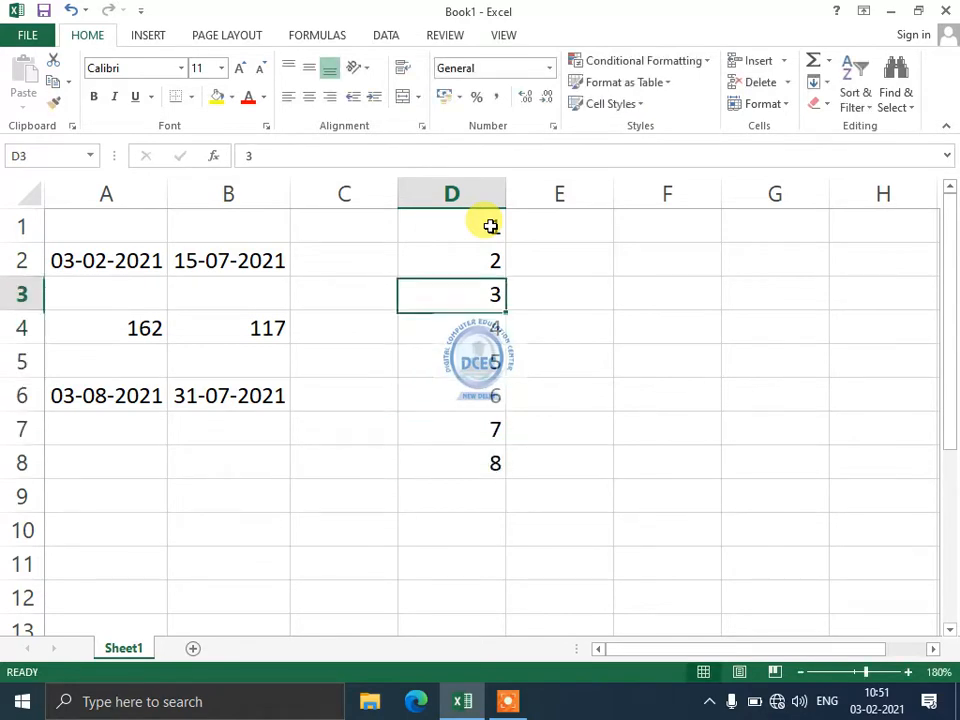
pyautogui.press('Up')
pyautogui.press('Right')
pyautogui.press('Down')
pyautogui.write('=MIN')
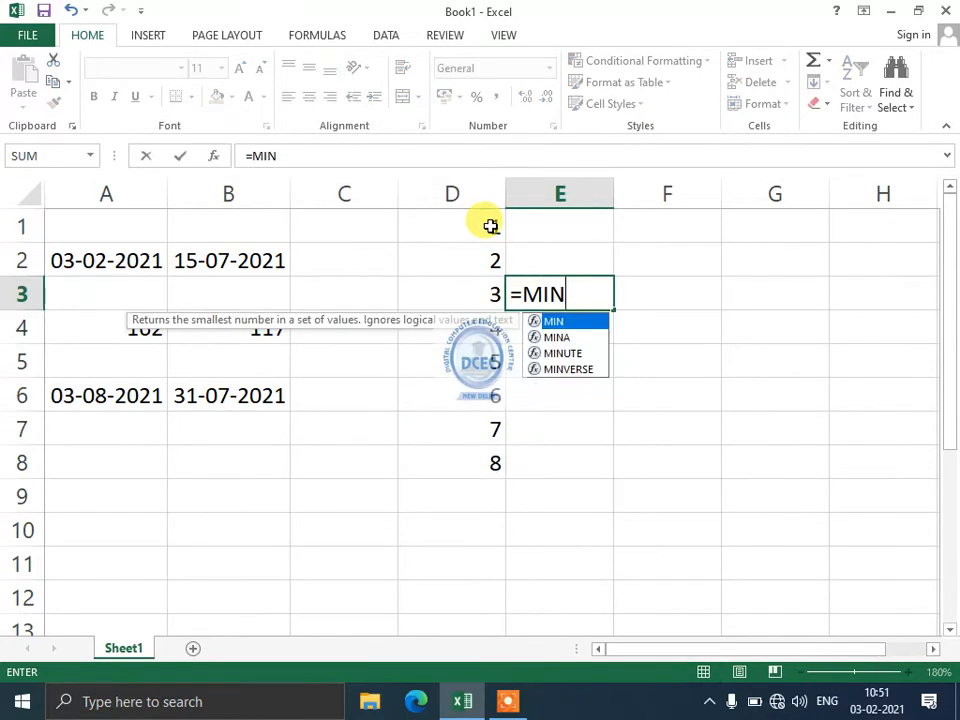
pyautogui.press('BackSpace')
pyautogui.press('BackSpace')
pyautogui.write('AX(')
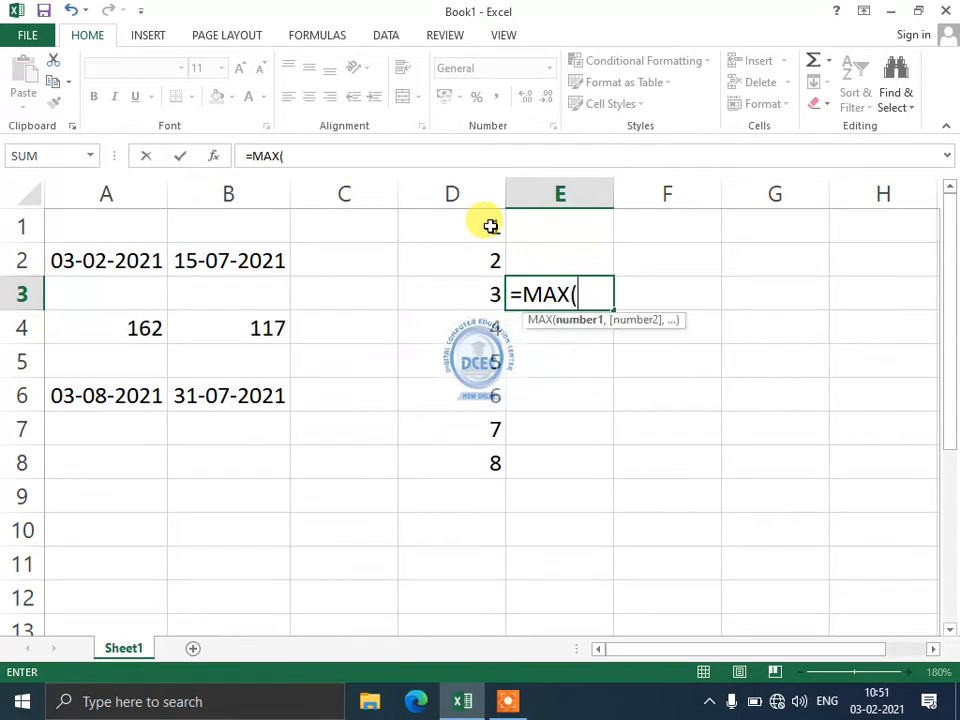
pyautogui.press('Left')
pyautogui.press('Up')
pyautogui.press('Up')
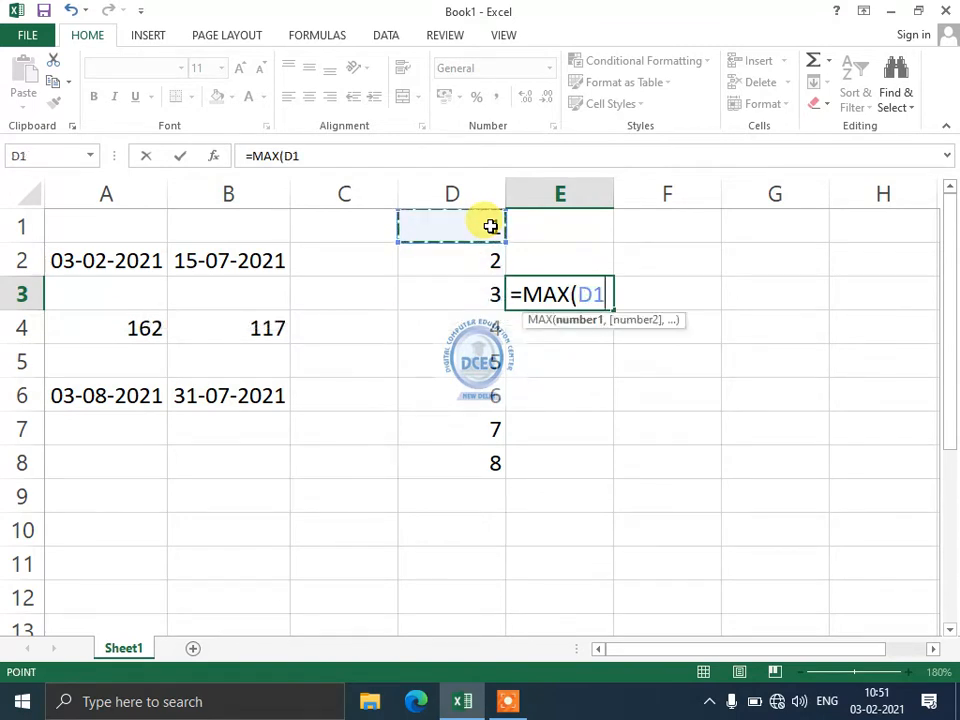
pyautogui.hotkey('shift', 'Down')
pyautogui.hotkey('shift', 'Down')
pyautogui.hotkey('shift', 'Down')
pyautogui.hotkey('shift', 'Down')
pyautogui.hotkey('shift', 'Down')
pyautogui.hotkey('shift', 'Down')
pyautogui.hotkey('shift', 'Down')
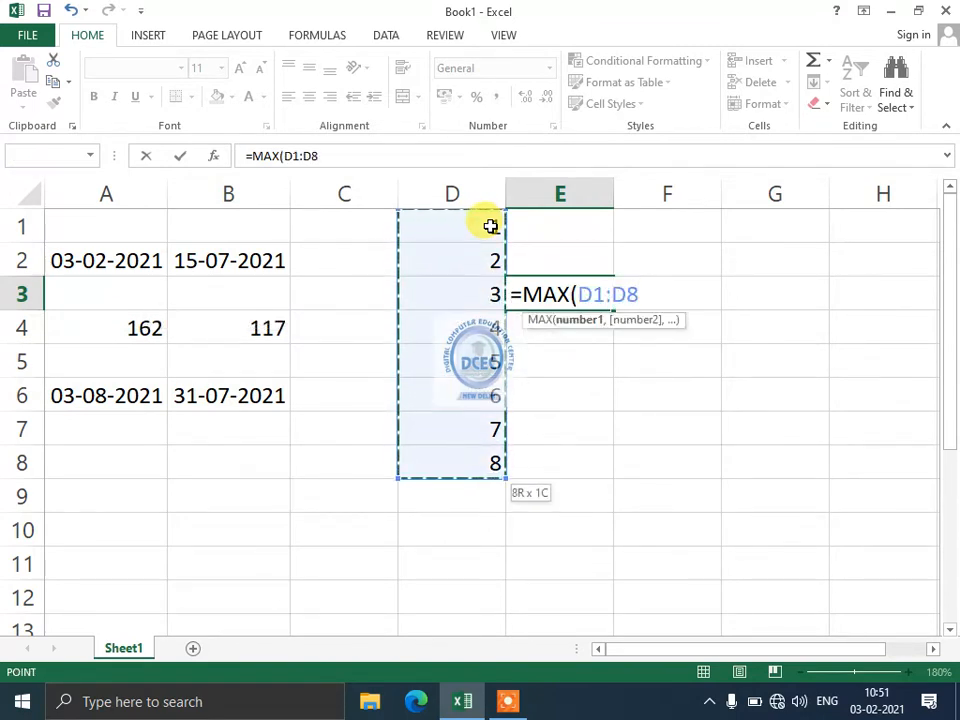
pyautogui.write(')')
pyautogui.press('Return')
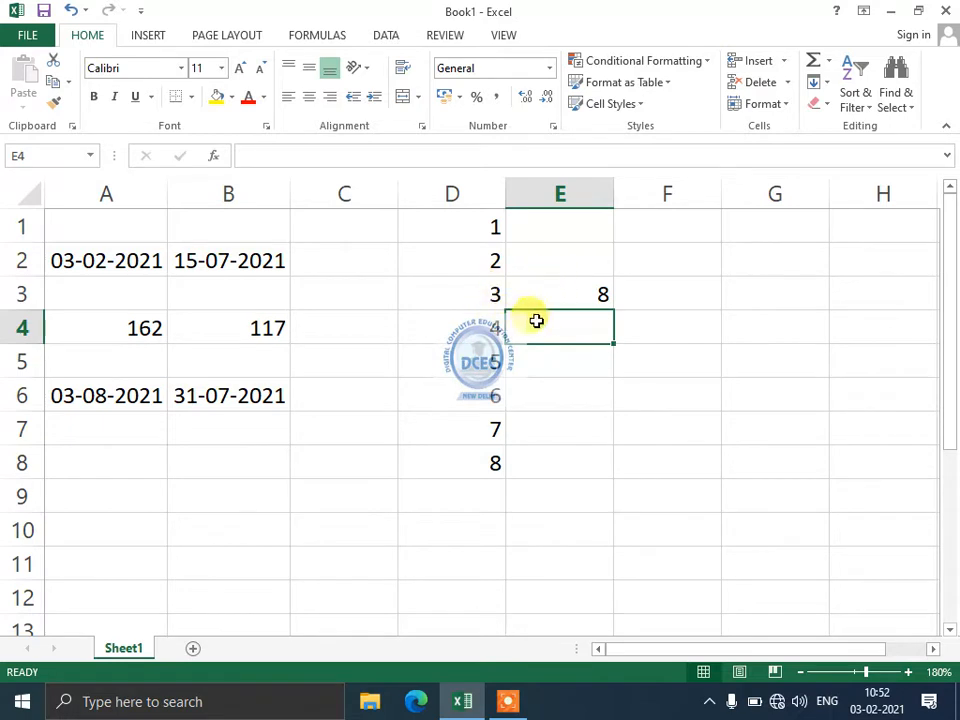
# Find the third-largest number in column D in cell E4 with =LARGE(D1:D8,3).
pyautogui.write('=LA')
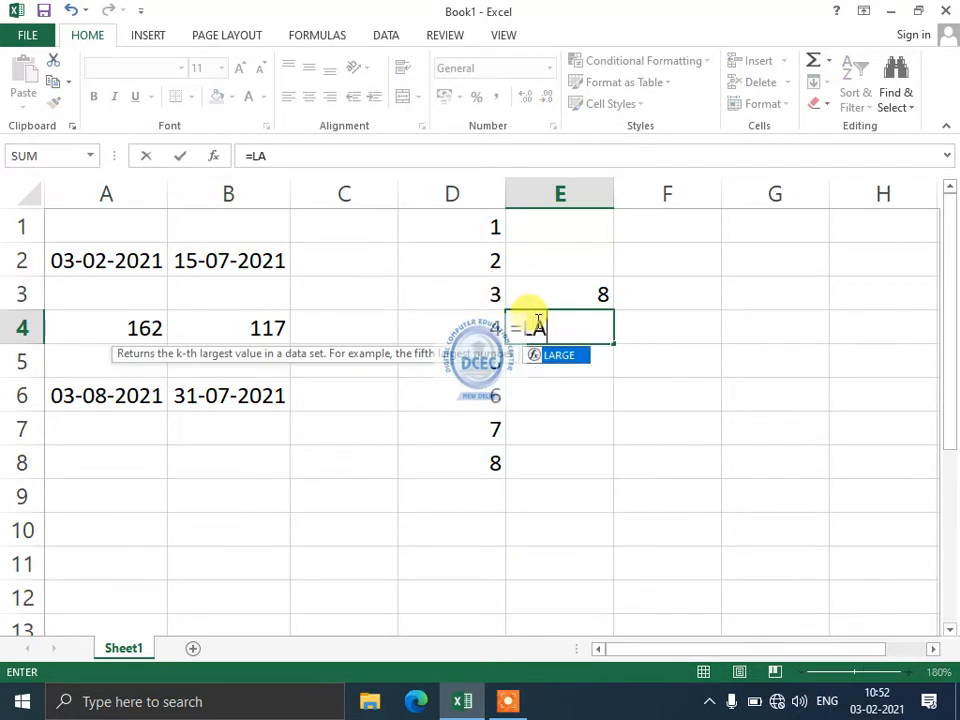
pyautogui.write('RGE(')
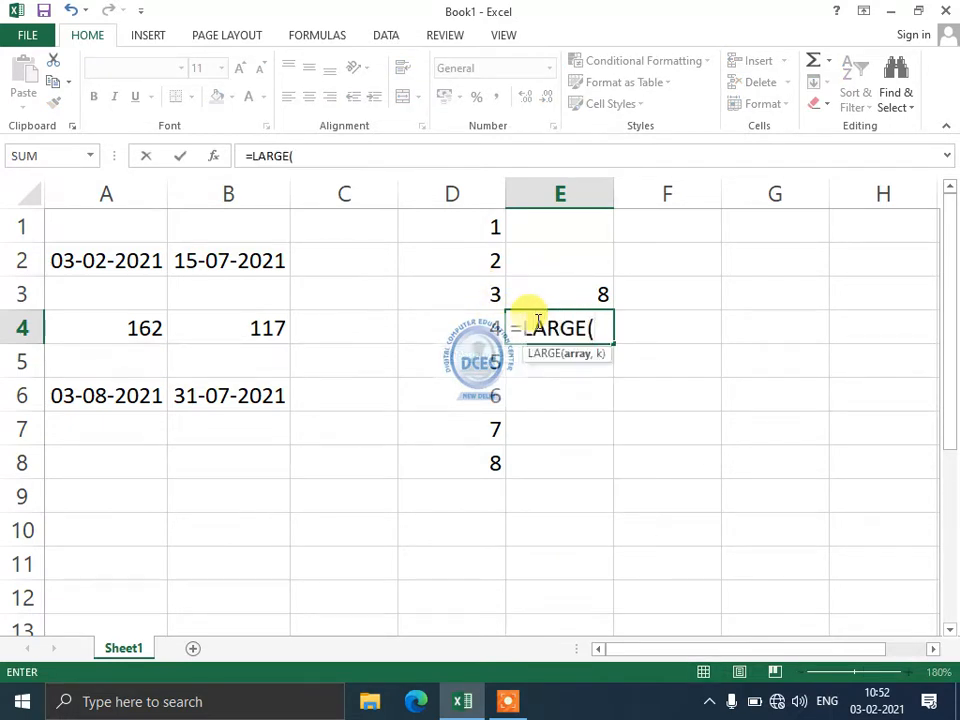
pyautogui.moveTo(476, 229); pyautogui.dragTo(463, 477)
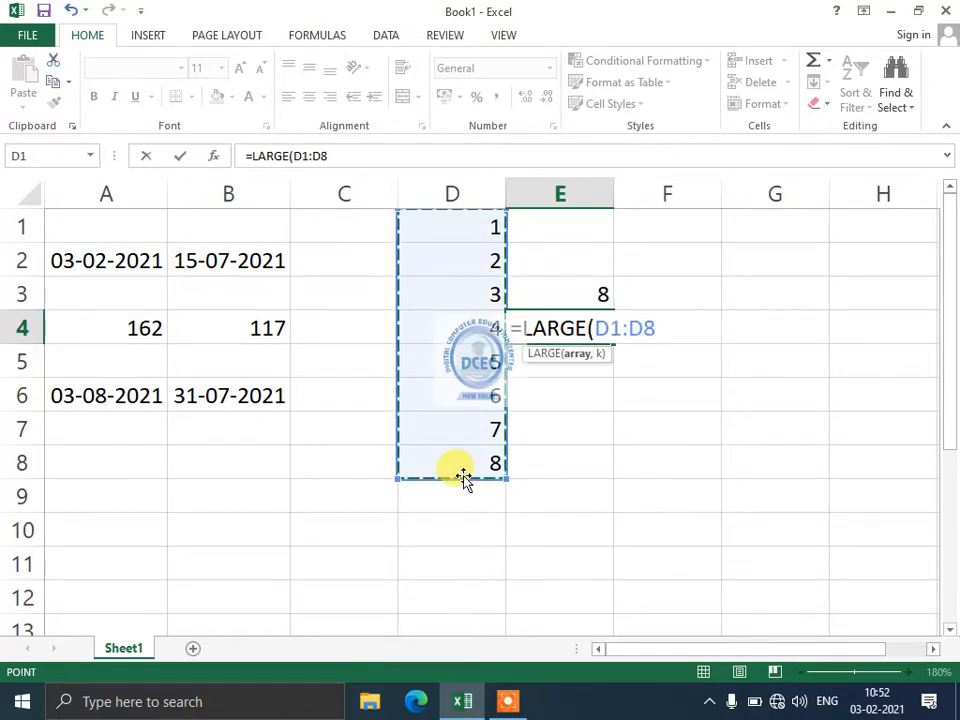
pyautogui.write(',3')
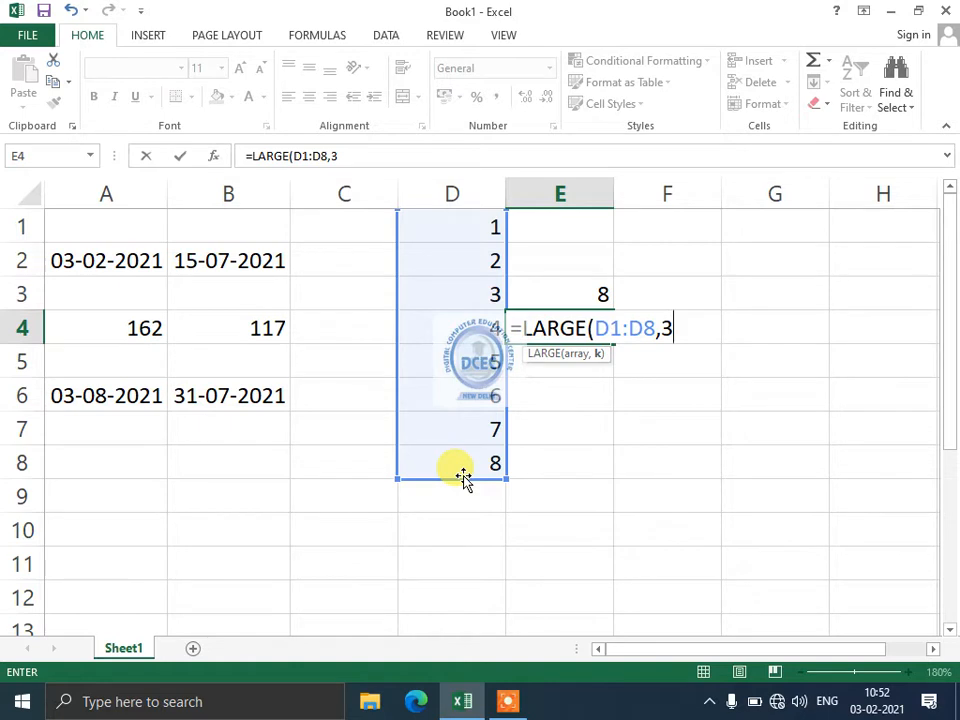
pyautogui.write(')')
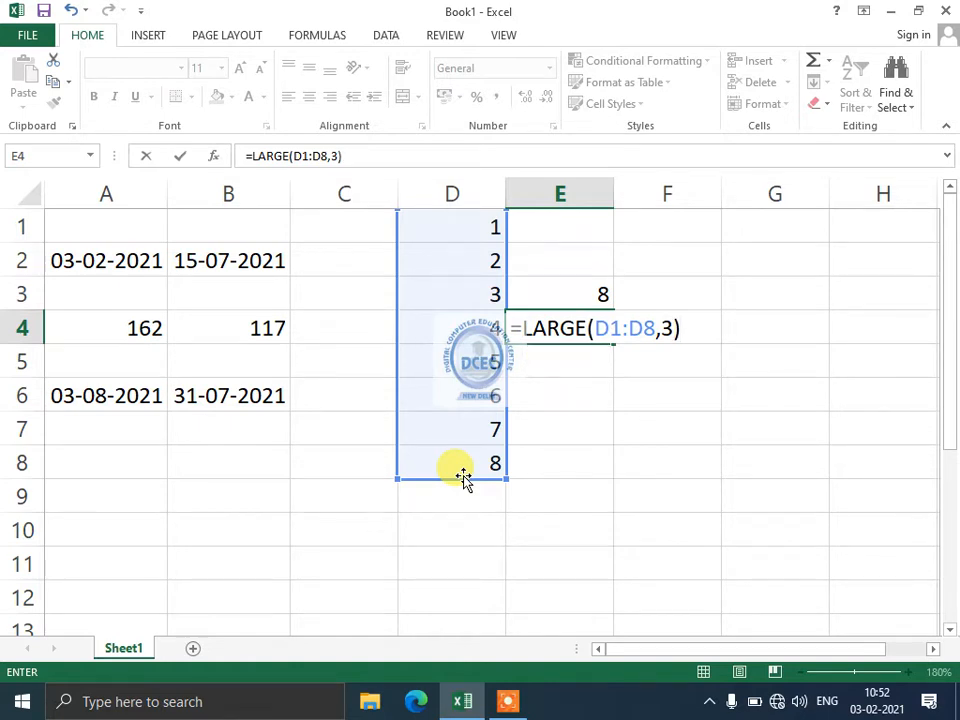
pyautogui.press('Return')
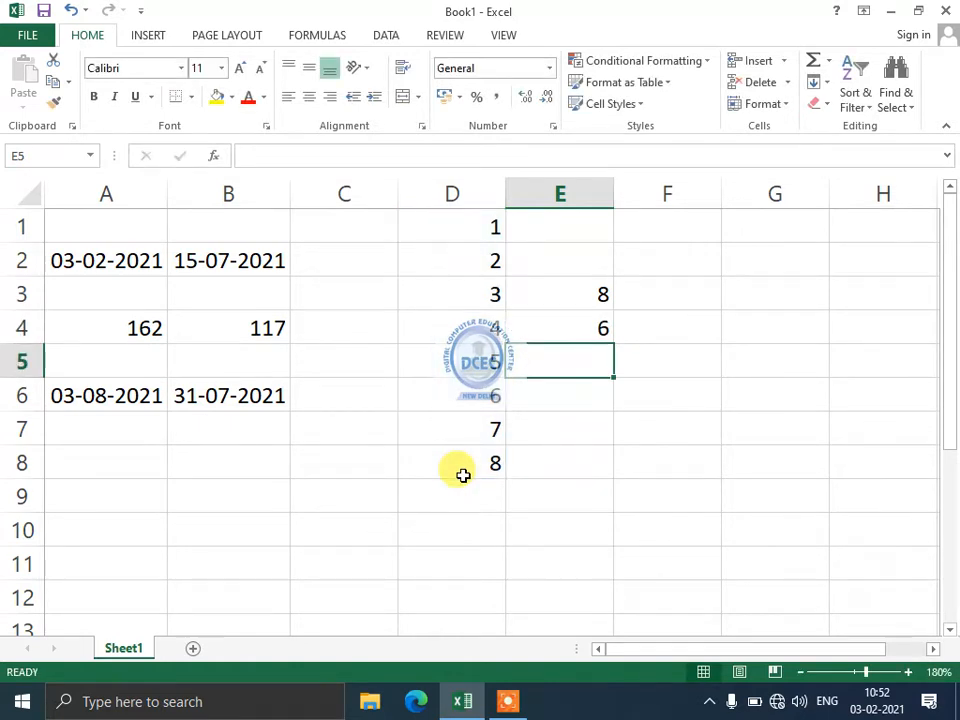
pyautogui.press('Up')
pyautogui.press('Down')
pyautogui.press('Up')
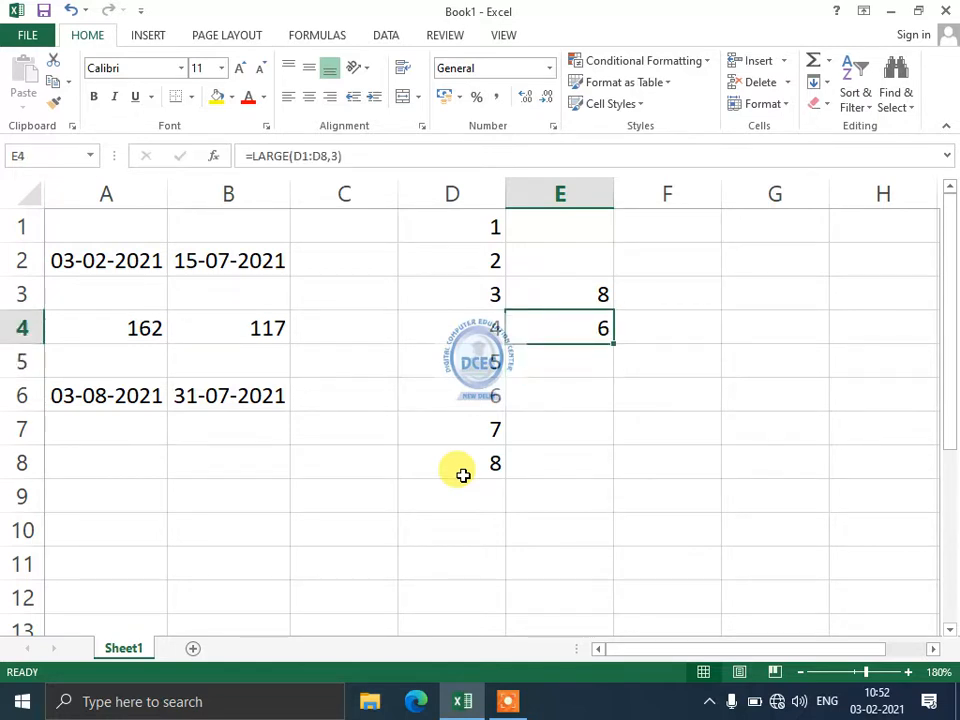
# Find the second-smallest number in column D in cell E5 with =SMALL(D1:D8,2).
pyautogui.write('=')
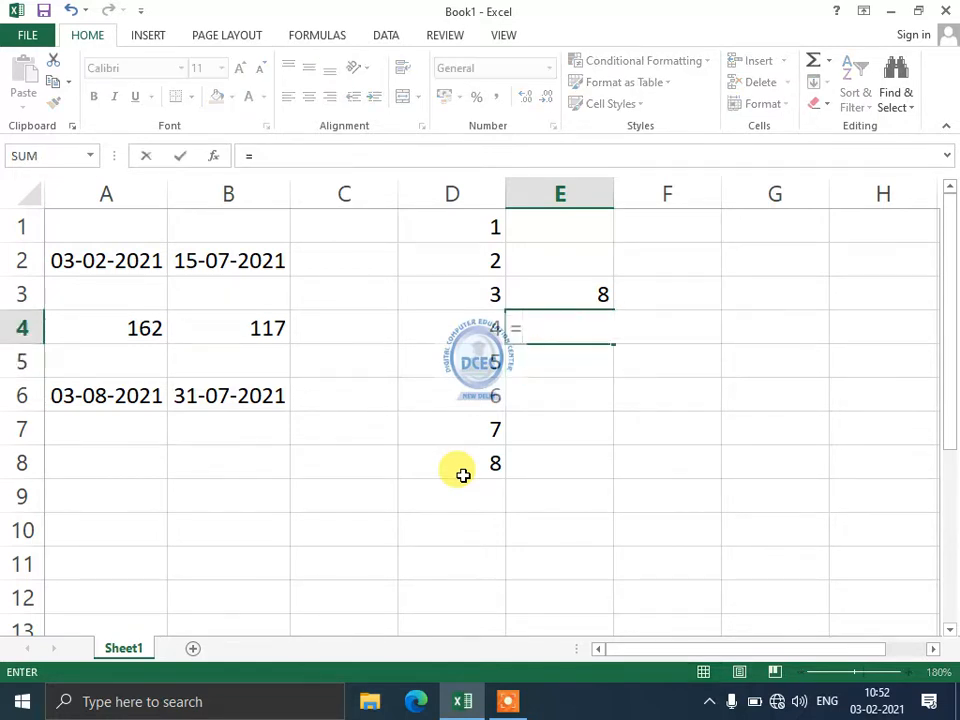
pyautogui.press('Escape')
pyautogui.press('Down')
pyautogui.write('=S')
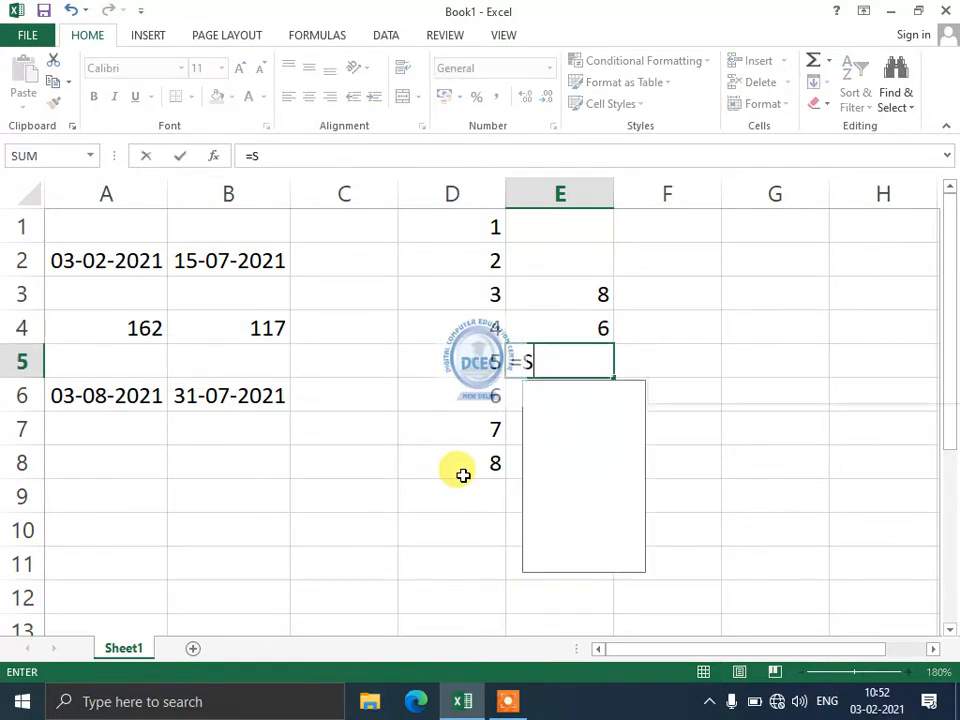
pyautogui.write('MALL(')
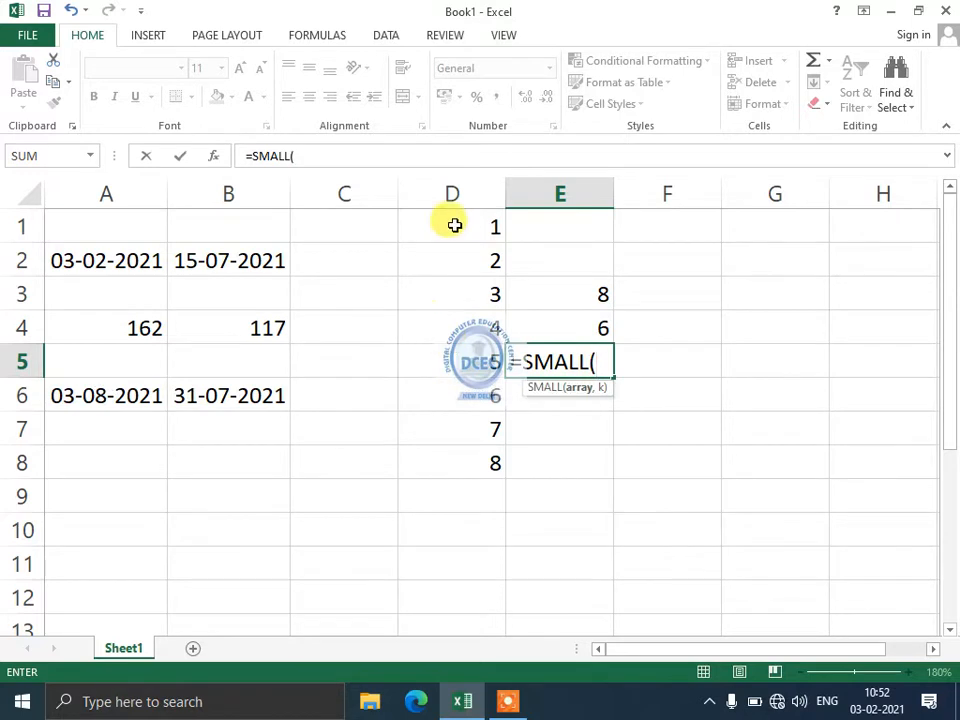
pyautogui.moveTo(454, 223); pyautogui.dragTo(440, 459)
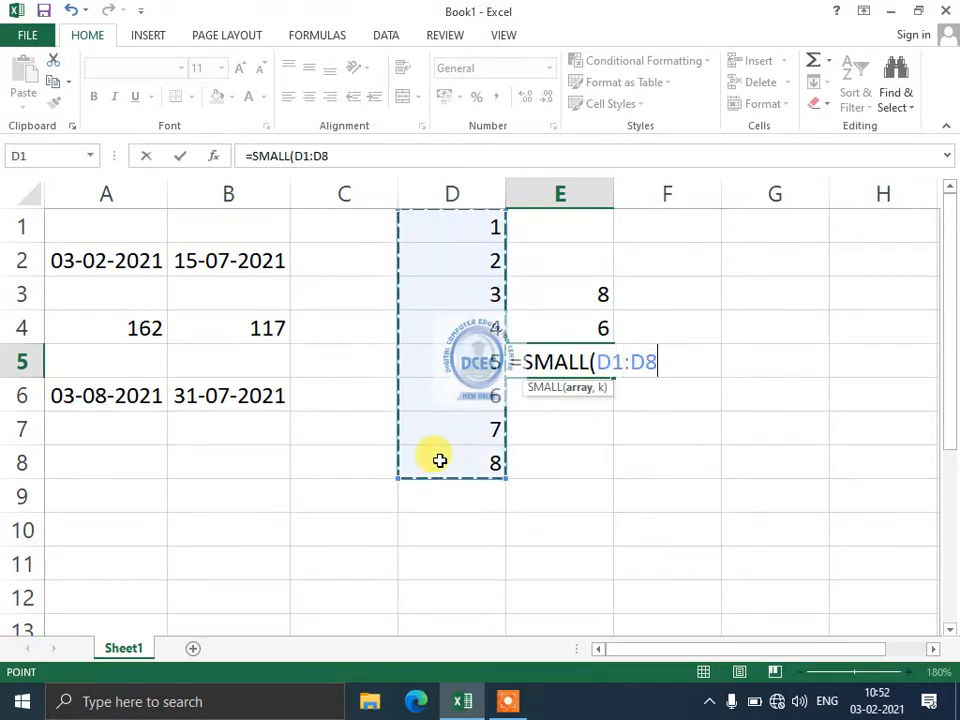
pyautogui.write(',')
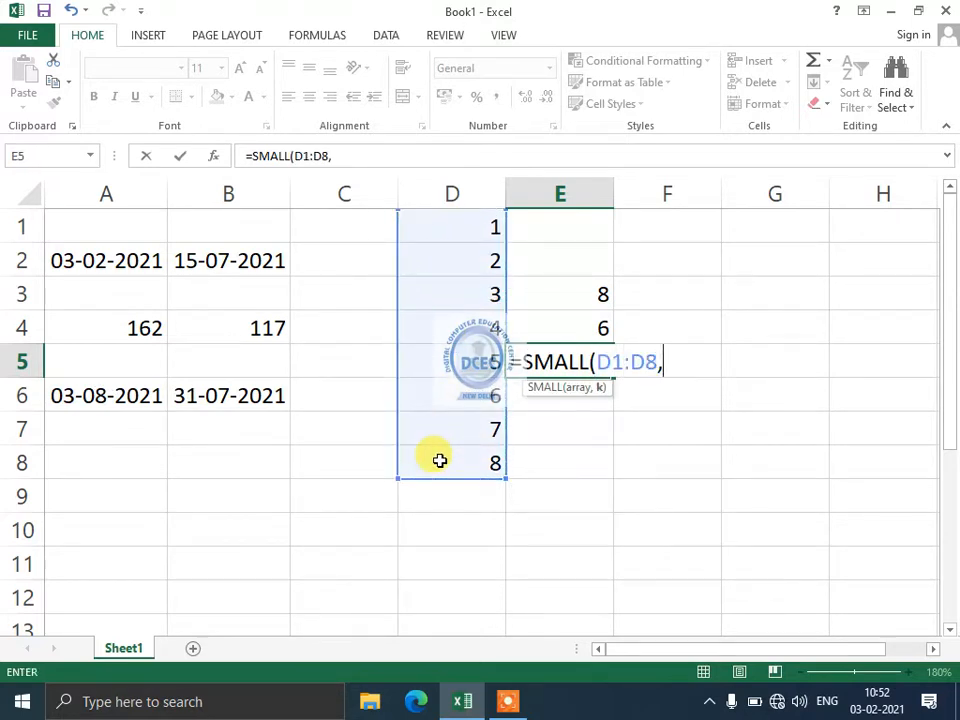
pyautogui.write('2)')
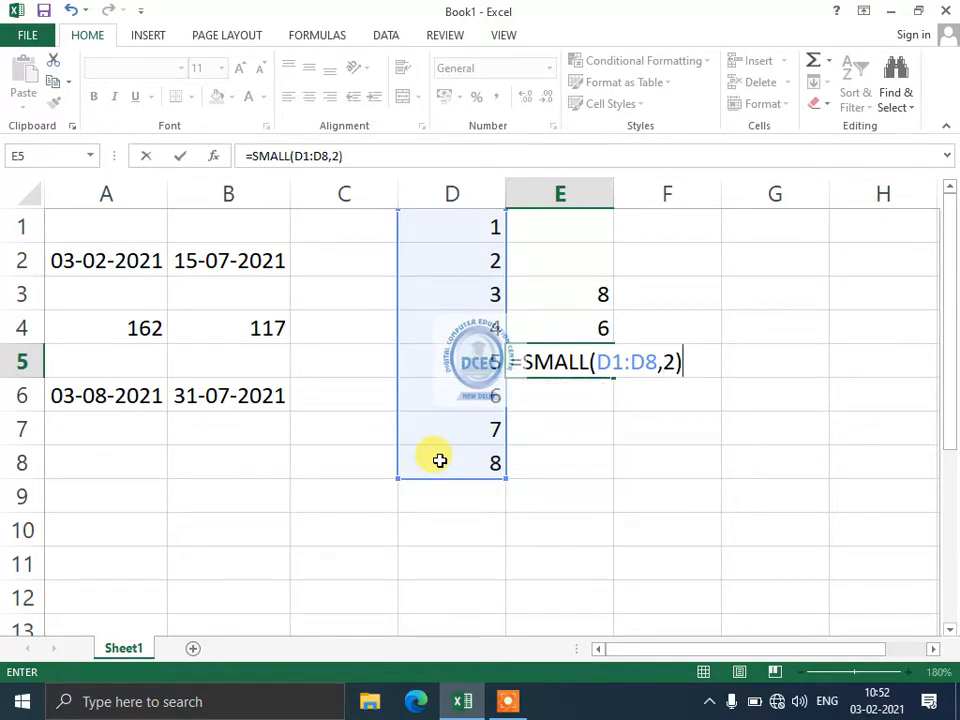
pyautogui.press('Return')
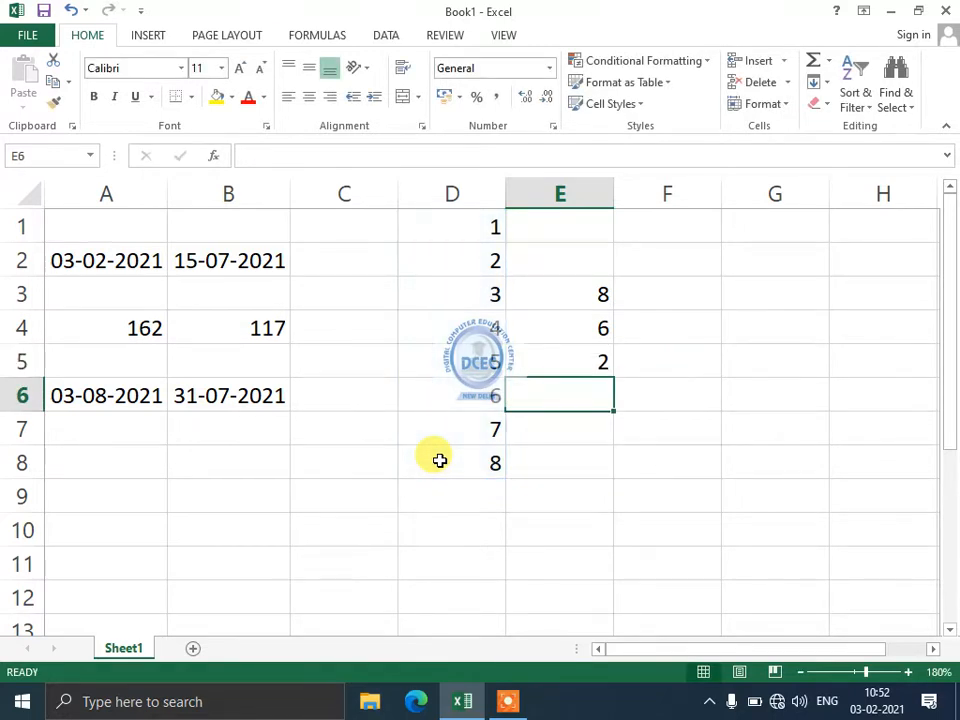
# Change the number in cell D1 to 2.
pyautogui.click(486, 228)
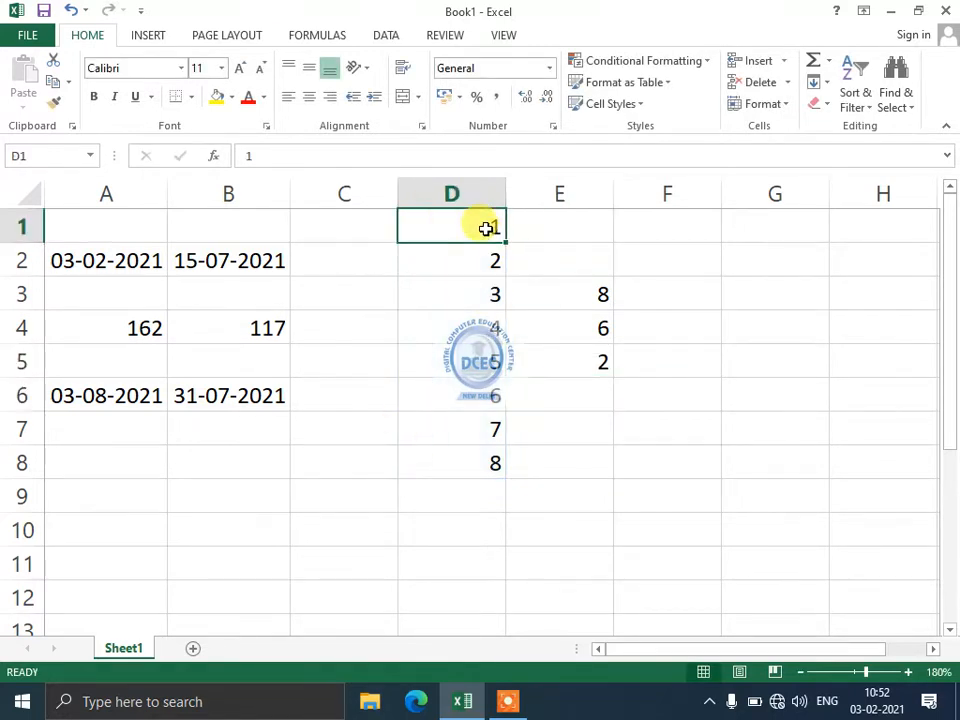
pyautogui.write('2')
pyautogui.press('Return')
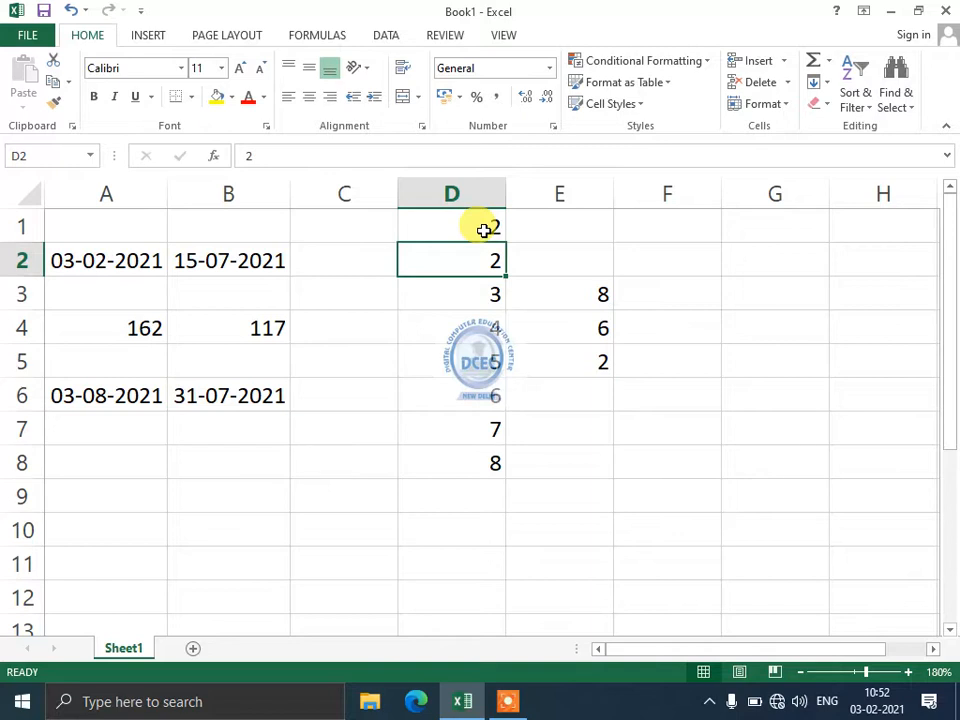
pyautogui.click(483, 231)
pyautogui.press('Return')
# Enter the numbers 12 in cell D10 and 36 in cell E10.
pyautogui.click(437, 518)
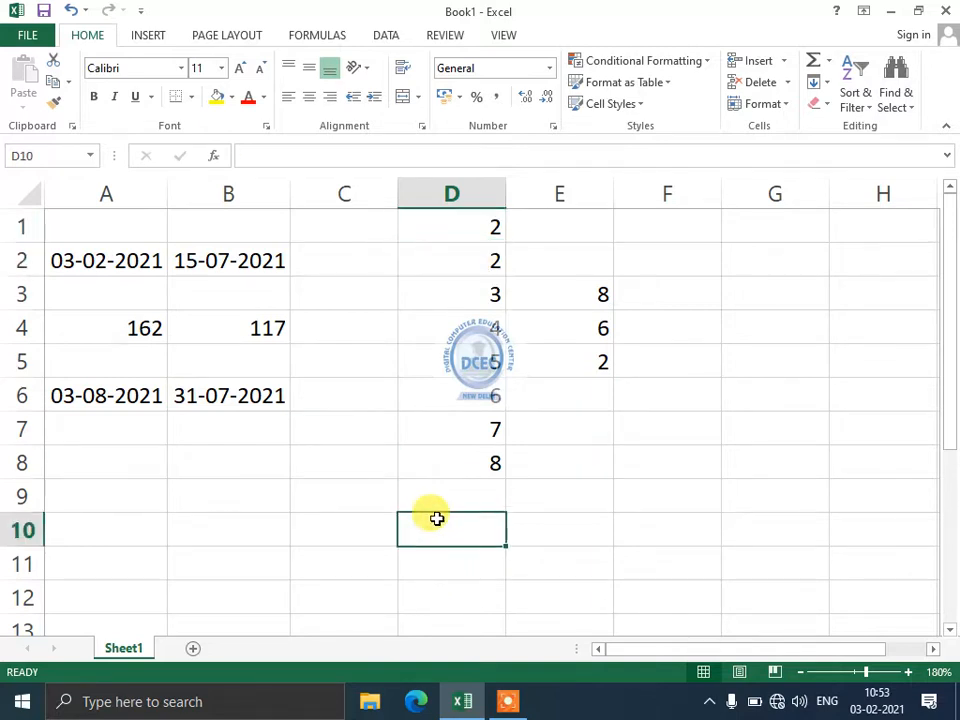
pyautogui.write('12')
pyautogui.hotkey('ctrl', 'Return')
pyautogui.press('Tab')
pyautogui.write('36')
pyautogui.press('Tab')
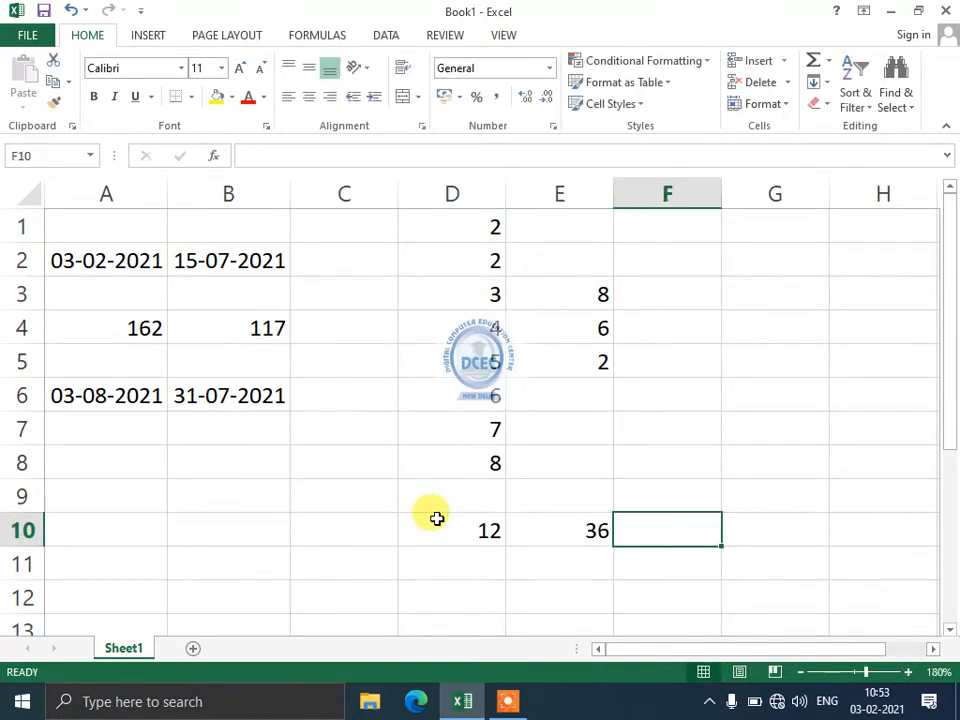
# Calculate the least common multiple of D10 and E10 in cell F10 with =LCM(D10,E10).
pyautogui.write('=LCM')
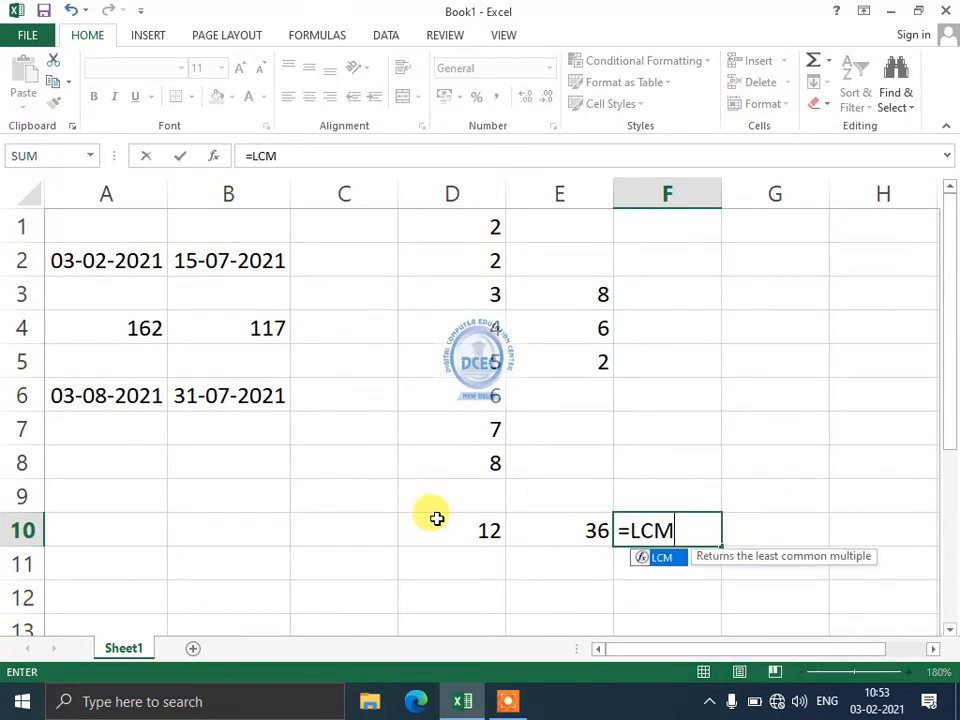
pyautogui.write('(')
pyautogui.click(437, 518)
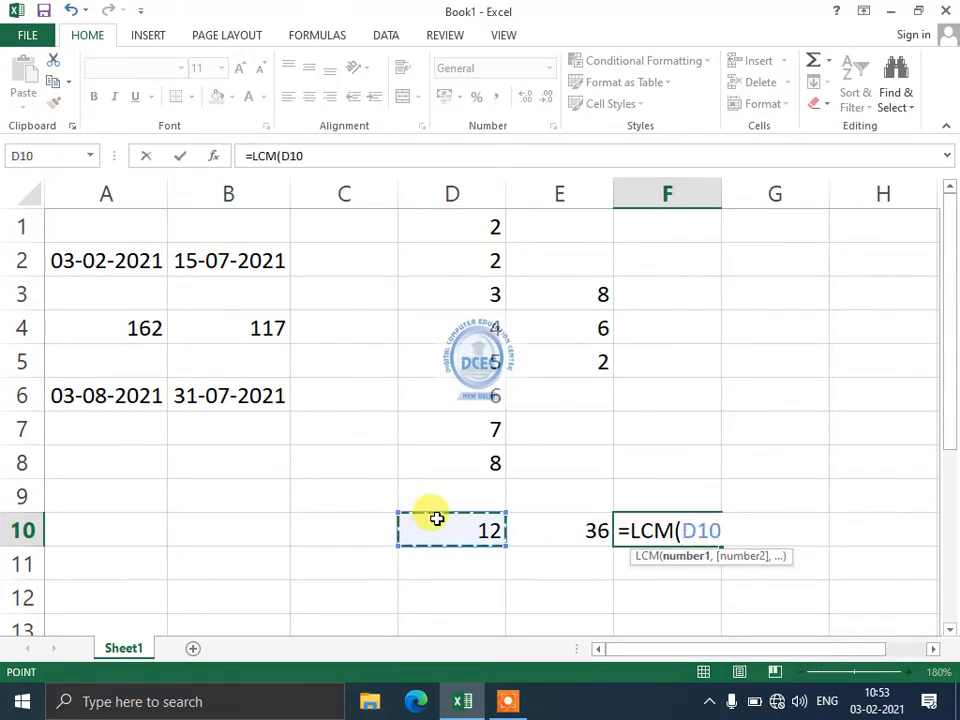
pyautogui.press('Left')
pyautogui.press('Right')
pyautogui.write(',')
pyautogui.press('Left')
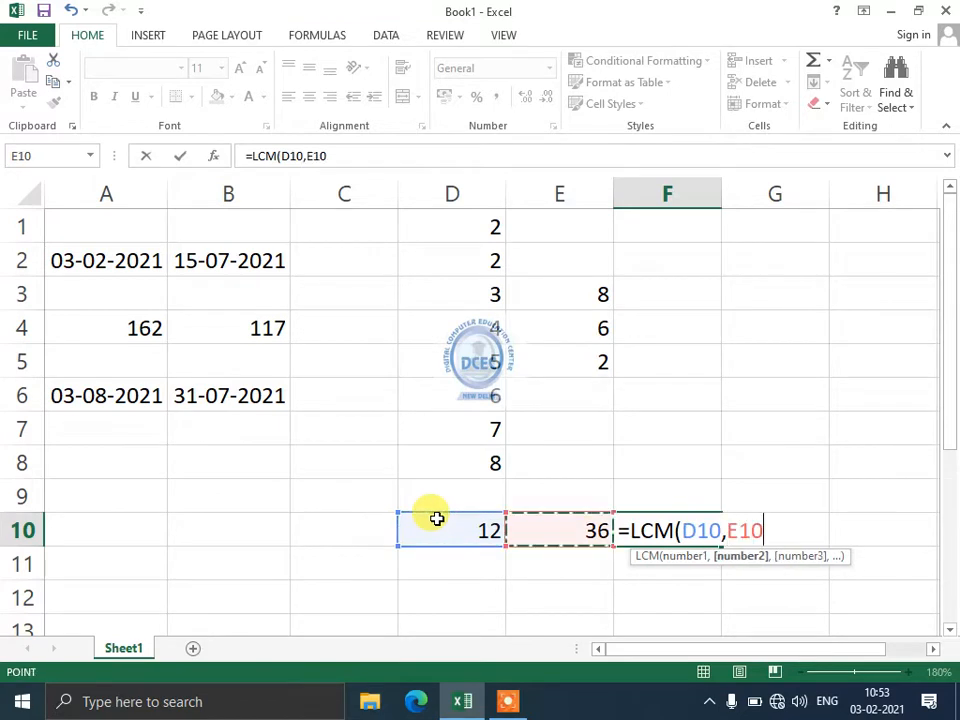
pyautogui.write(')')
pyautogui.press('Return')
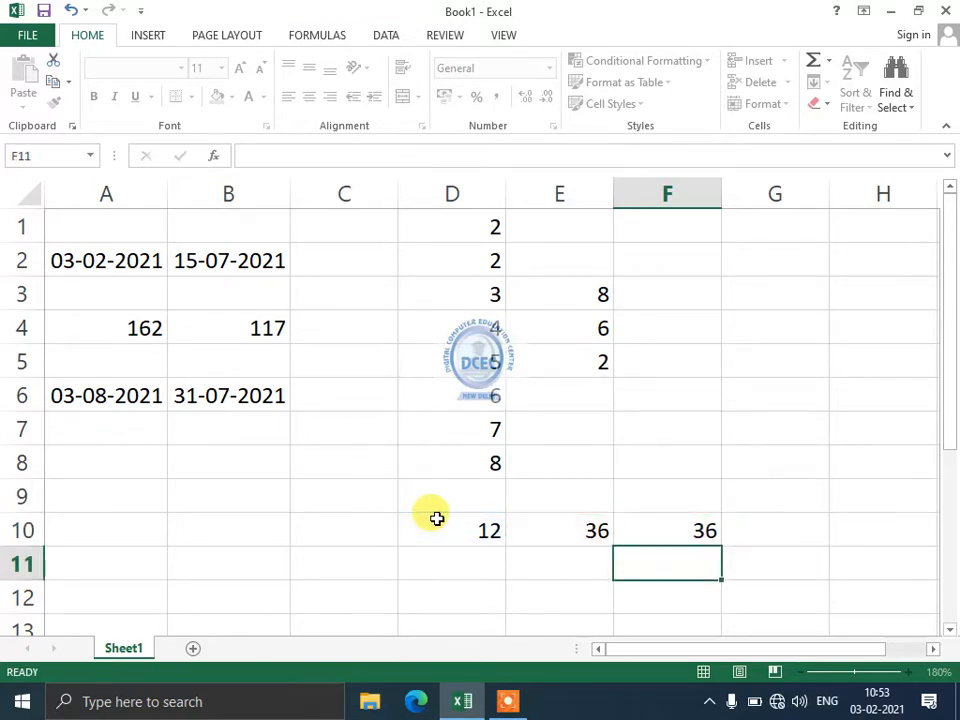
pyautogui.press('Up')
pyautogui.press('Down')
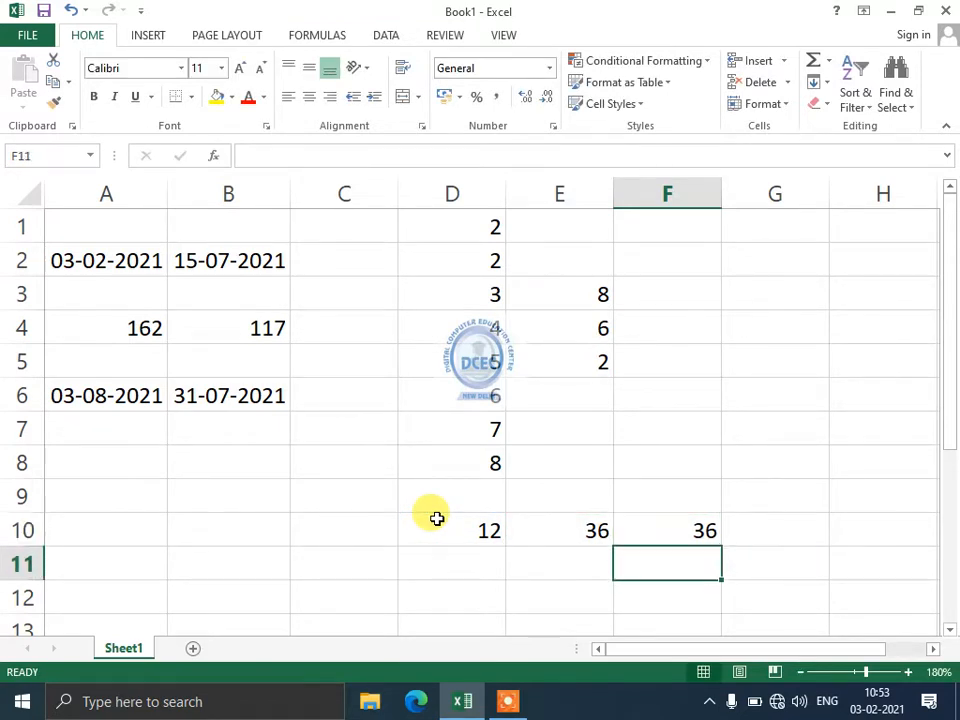
pyautogui.press('Left')
pyautogui.press('Left')
pyautogui.press('Up')
pyautogui.press('Right')
pyautogui.press('Right')
pyautogui.press('Down')
# Calculate the greatest common divisor of D10 and E10 in cell F11 with =GCD(D10,E10).
pyautogui.write('=HCF')
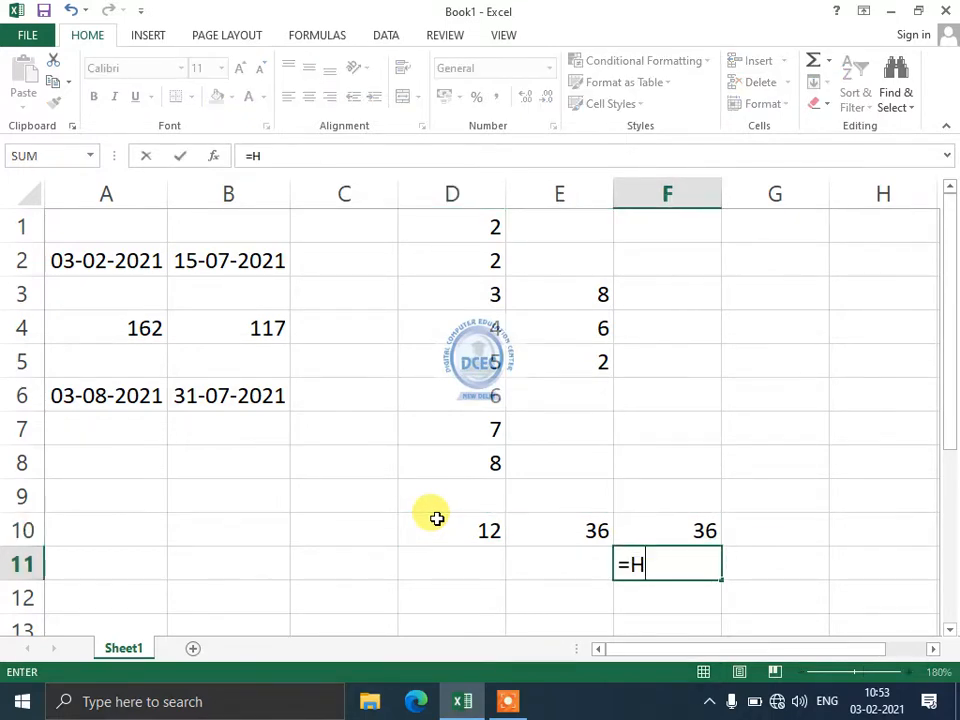
pyautogui.press('BackSpace')
pyautogui.press('BackSpace')
pyautogui.press('BackSpace')
pyautogui.write('GCD')
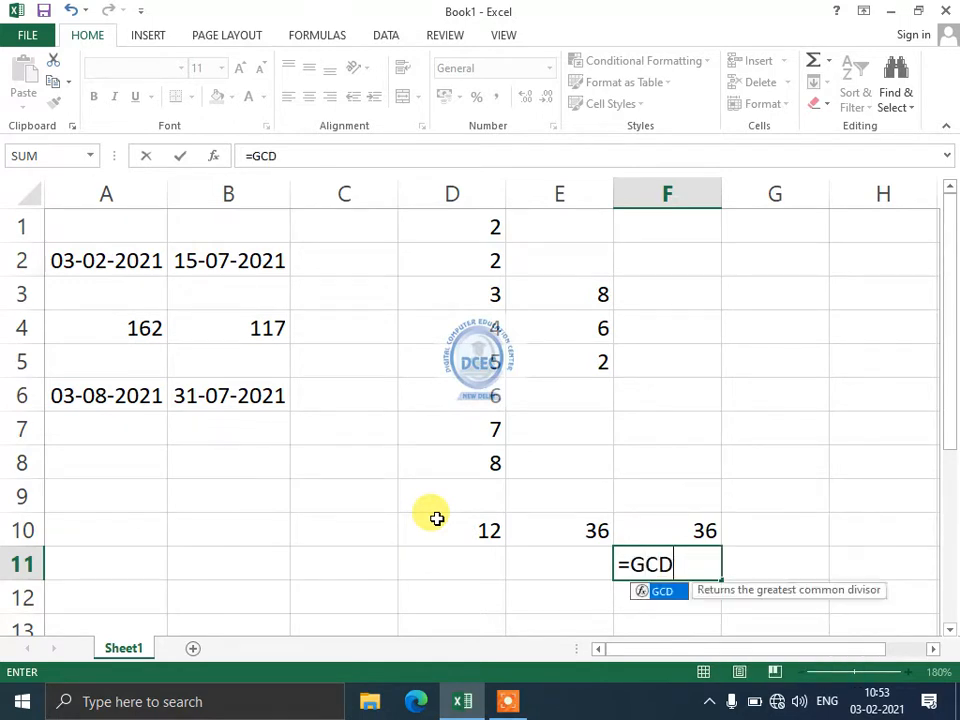
pyautogui.write('(')
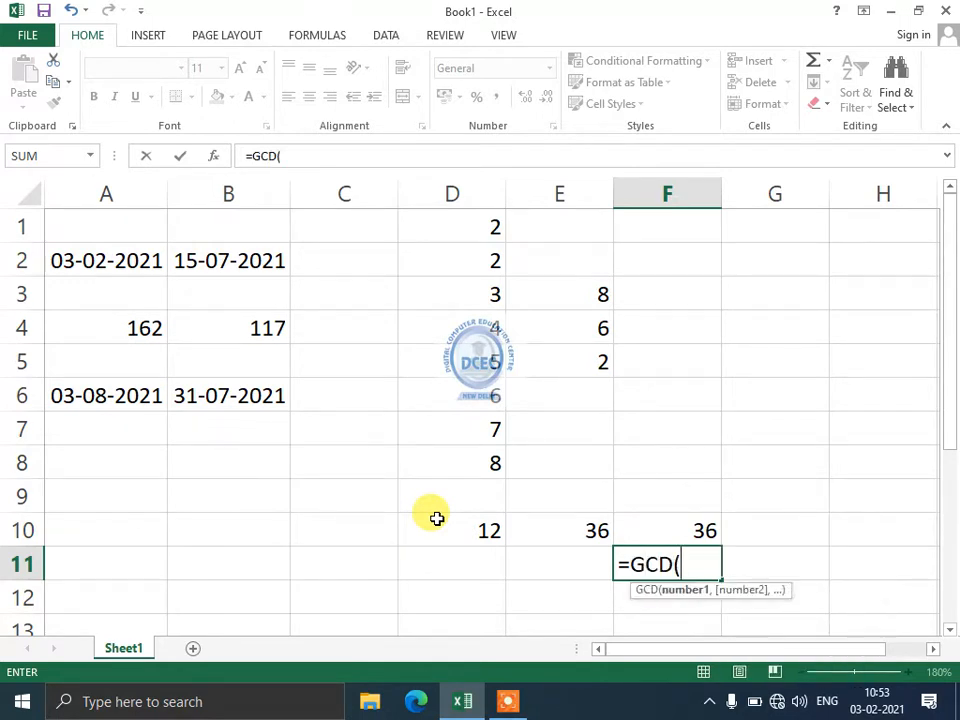
pyautogui.press('Up')
pyautogui.press('Left')
pyautogui.press('Left')
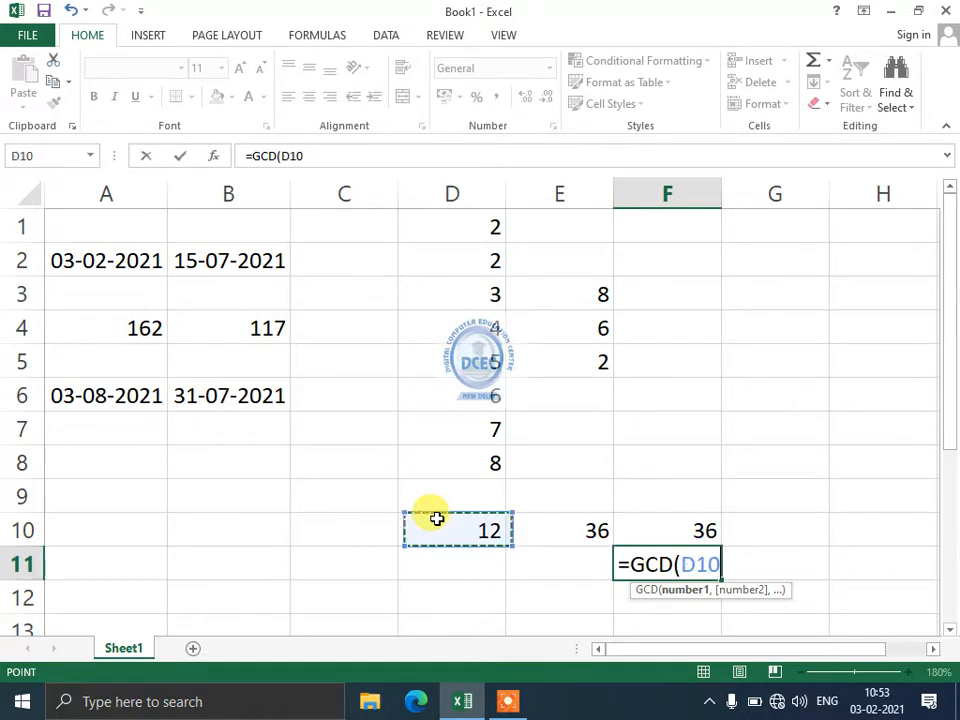
pyautogui.write(',')
pyautogui.press('Left')
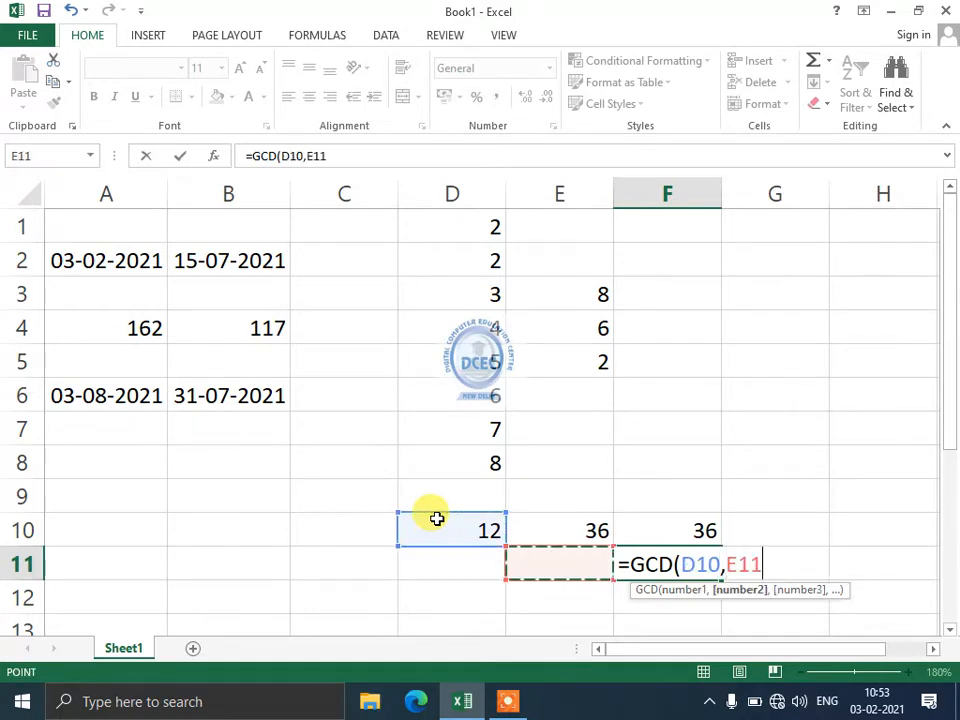
pyautogui.press('Up')
pyautogui.write(')')
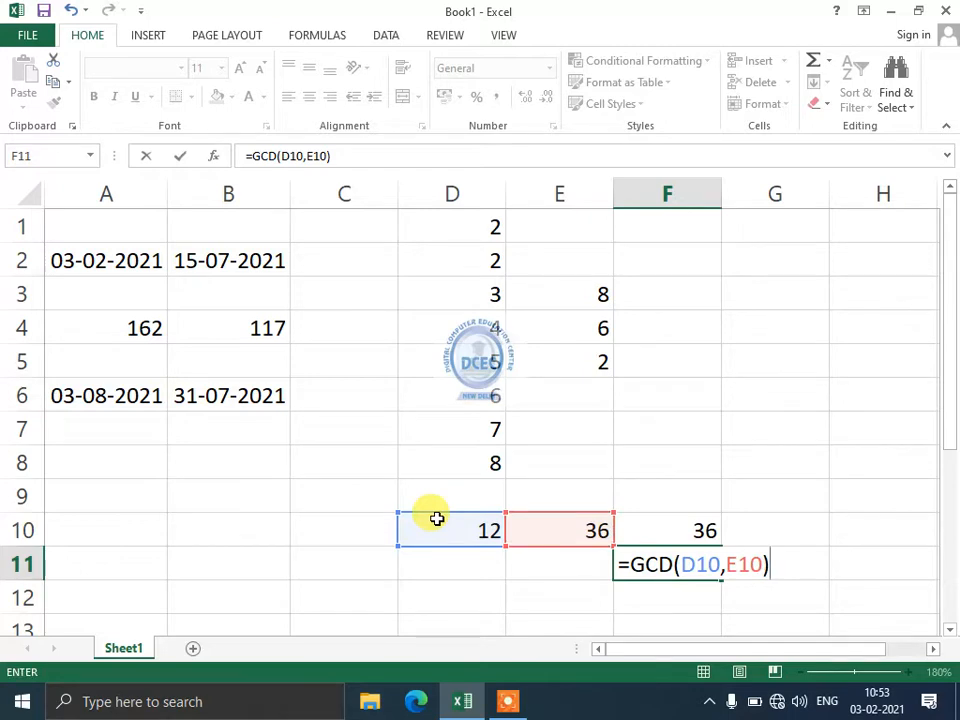
pyautogui.press('Return')
pyautogui.press('Up')
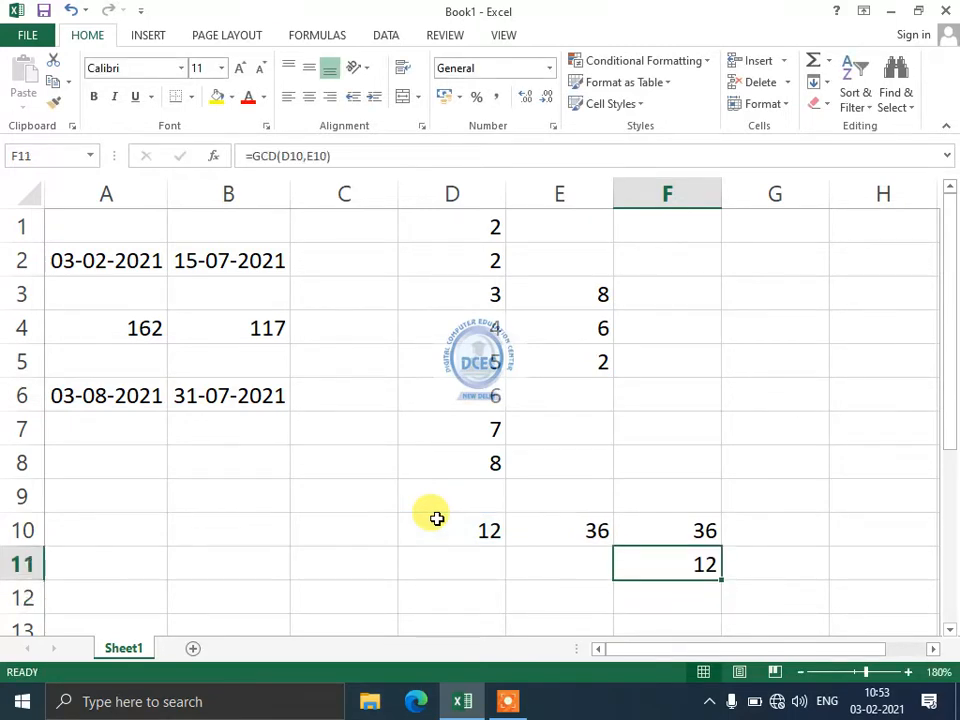
# Enter the decimal number 32.3456 in cell B9.
pyautogui.press('Left')
pyautogui.press('Left')
pyautogui.press('Left')
pyautogui.press('Left')
pyautogui.press('Up')
pyautogui.press('Up')
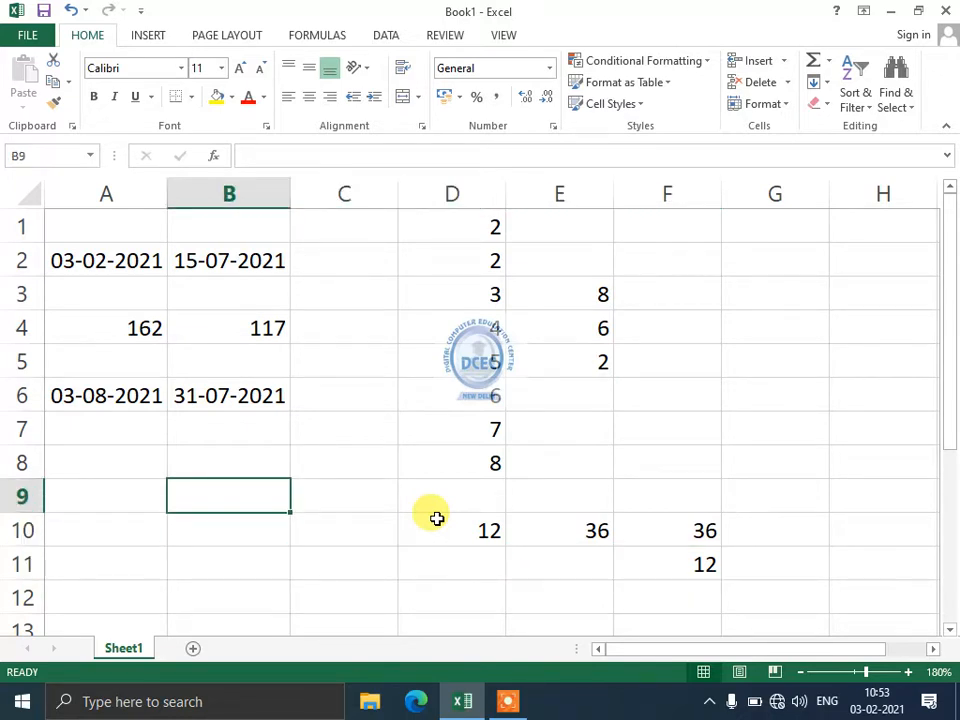
pyautogui.write('3232')
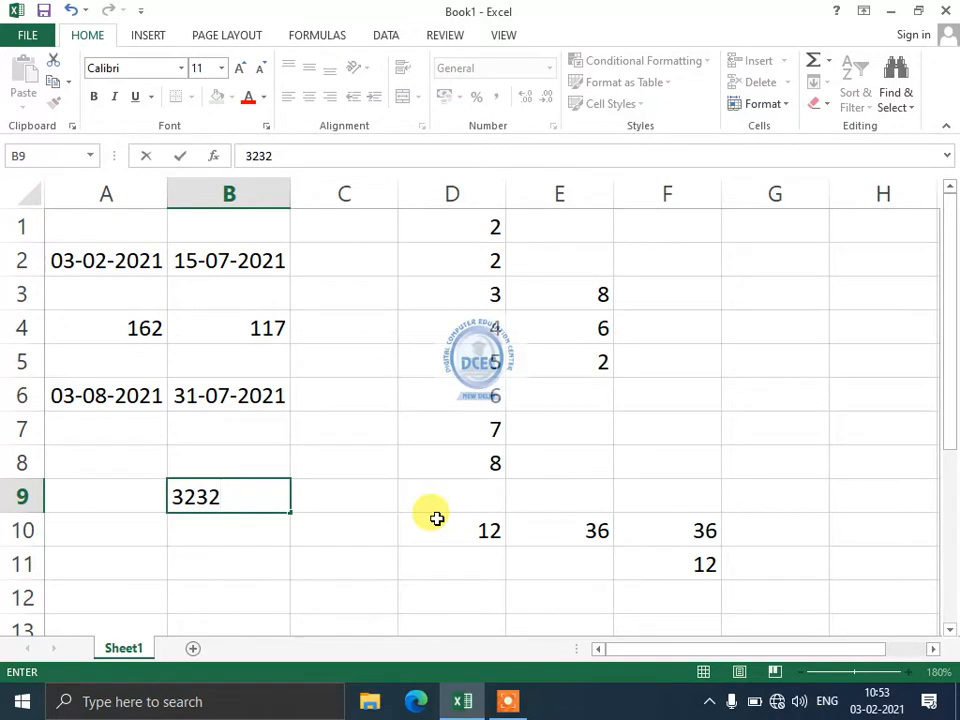
pyautogui.press('BackSpace')
pyautogui.press('BackSpace')
pyautogui.write('.3456')
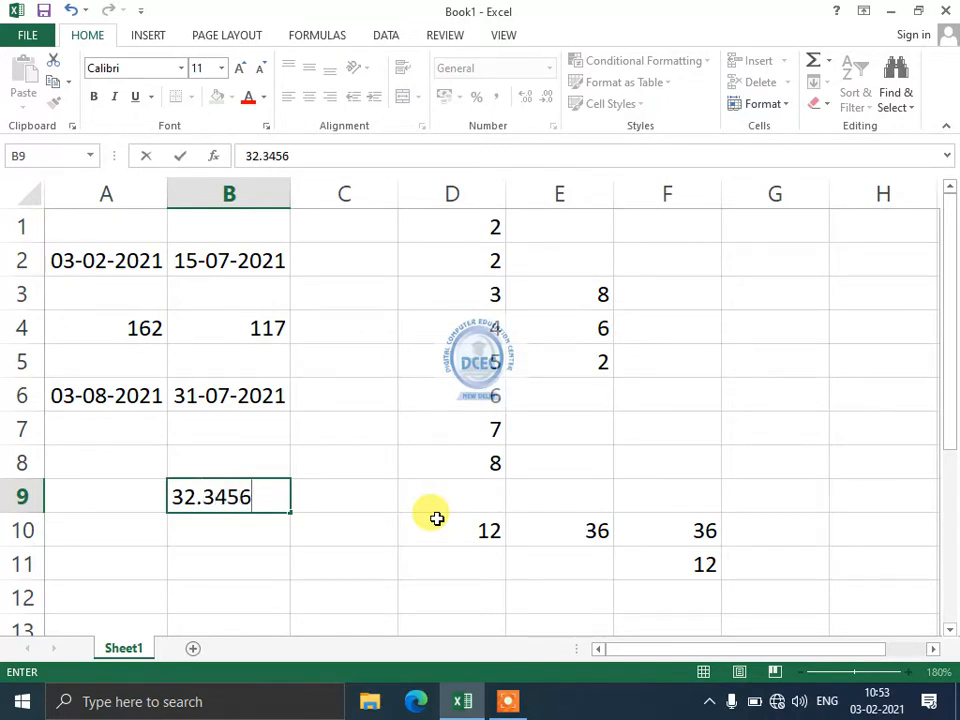
pyautogui.press('Return')
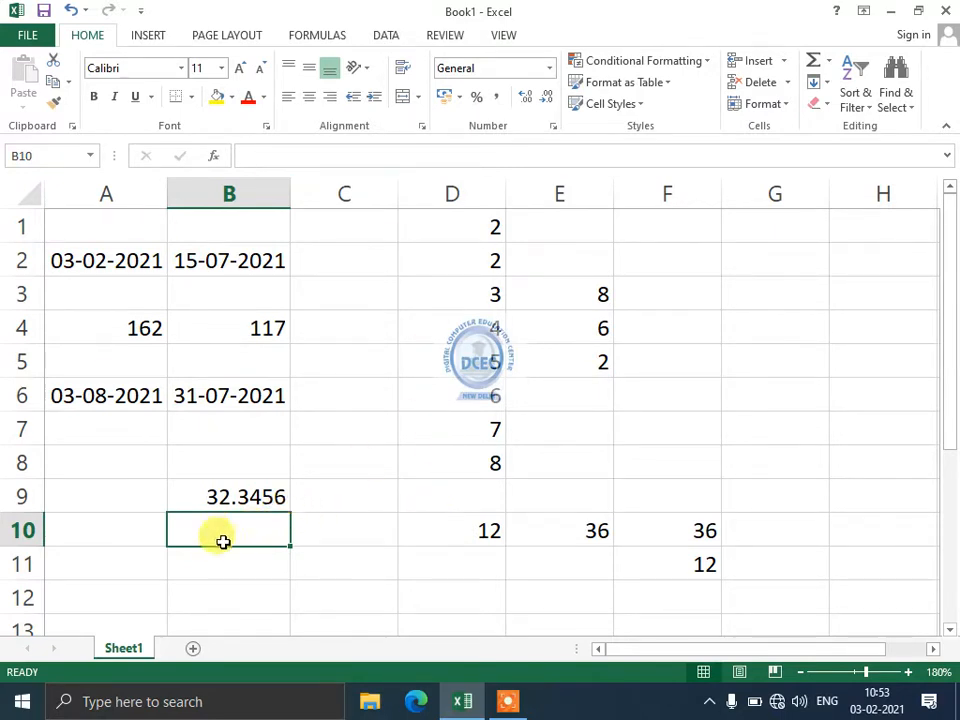
# Truncate the number in B9 to two decimal places in cell B10 with =TRUNC(B9,2).
pyautogui.write('=TRUNC')
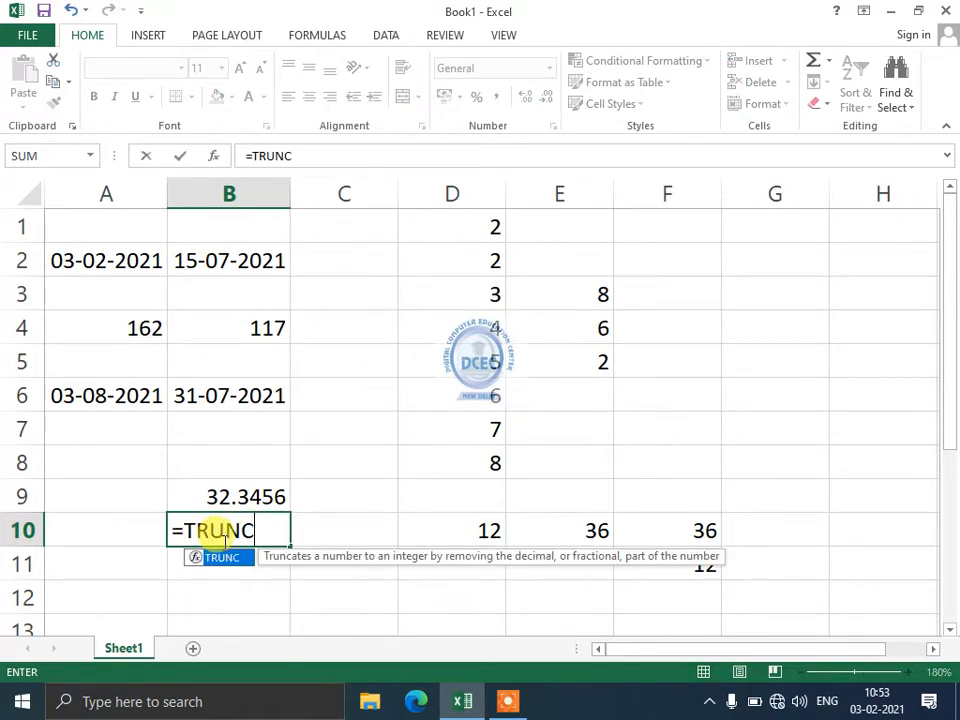
pyautogui.write('(')
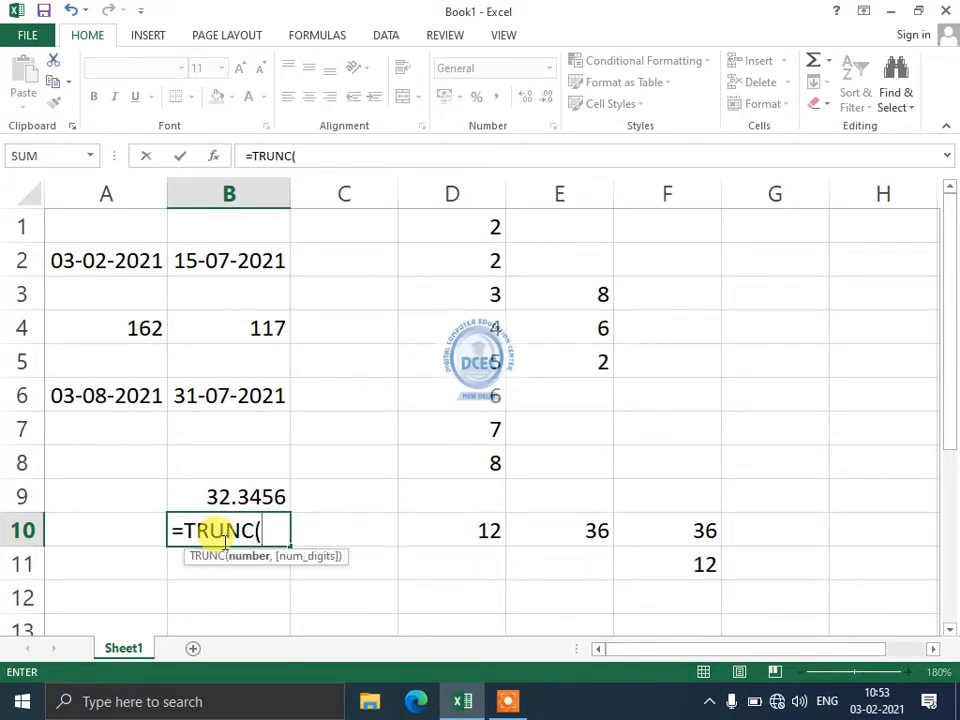
pyautogui.press('Up')
pyautogui.write(',')
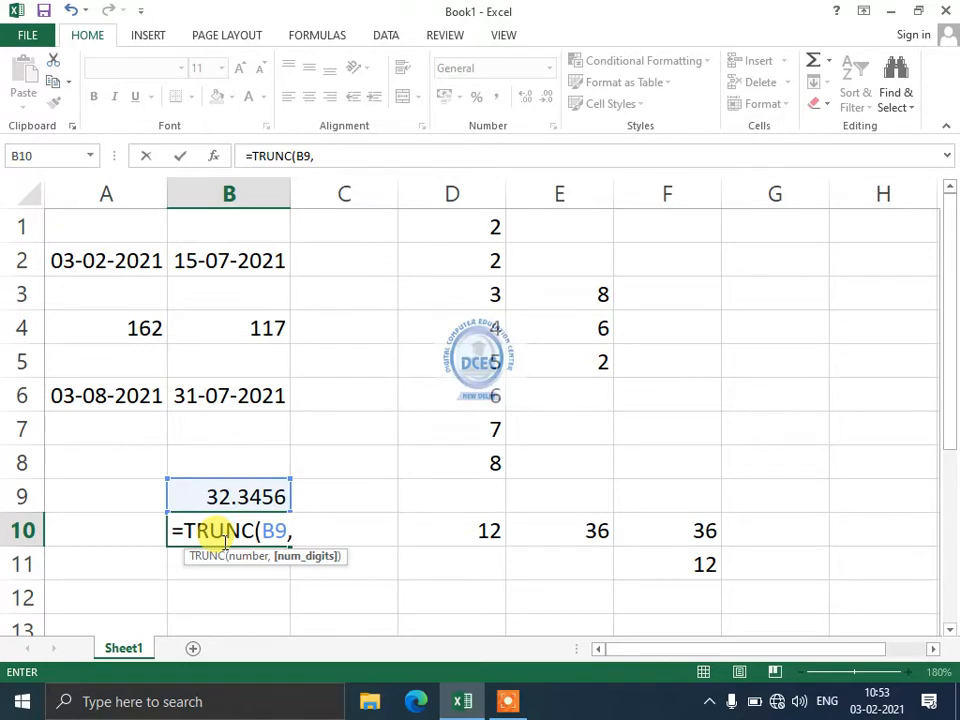
pyautogui.write('2)')
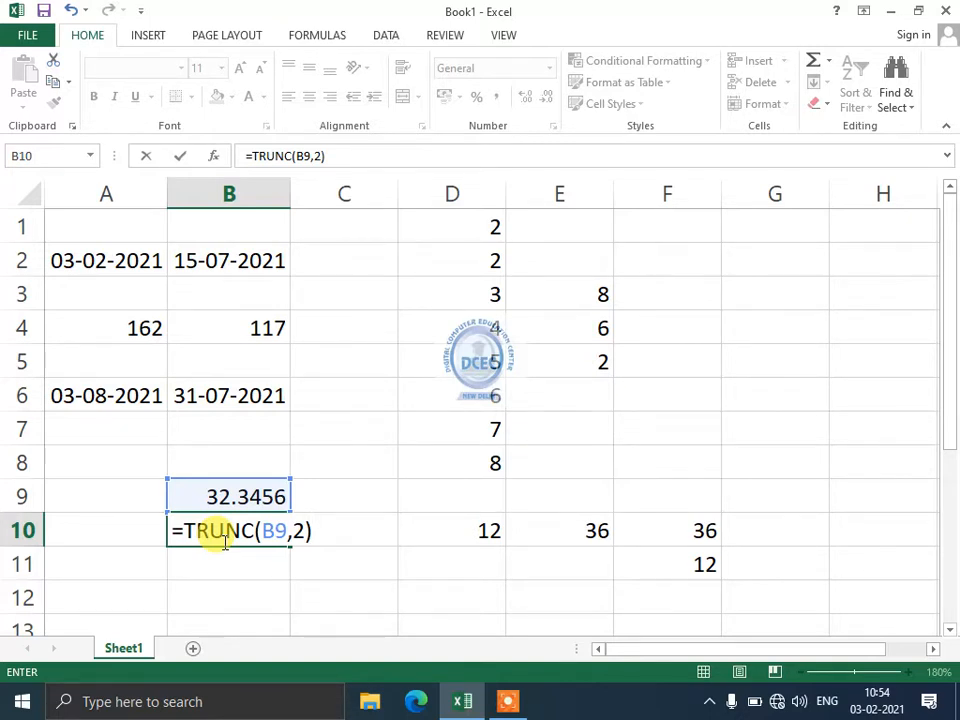
pyautogui.press('Return')
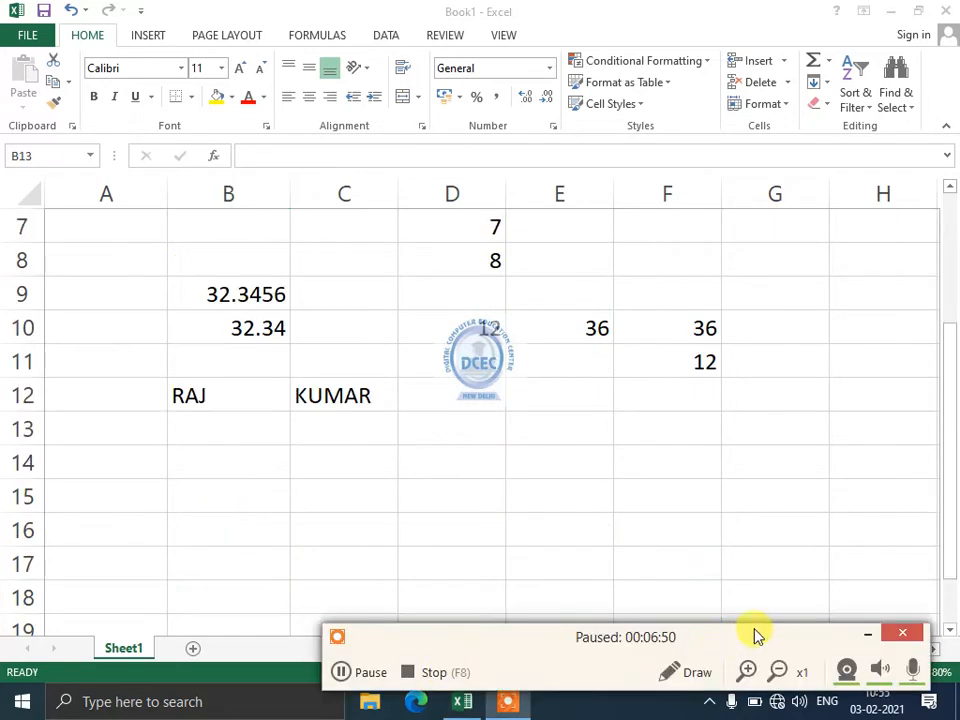
pyautogui.press('F9')
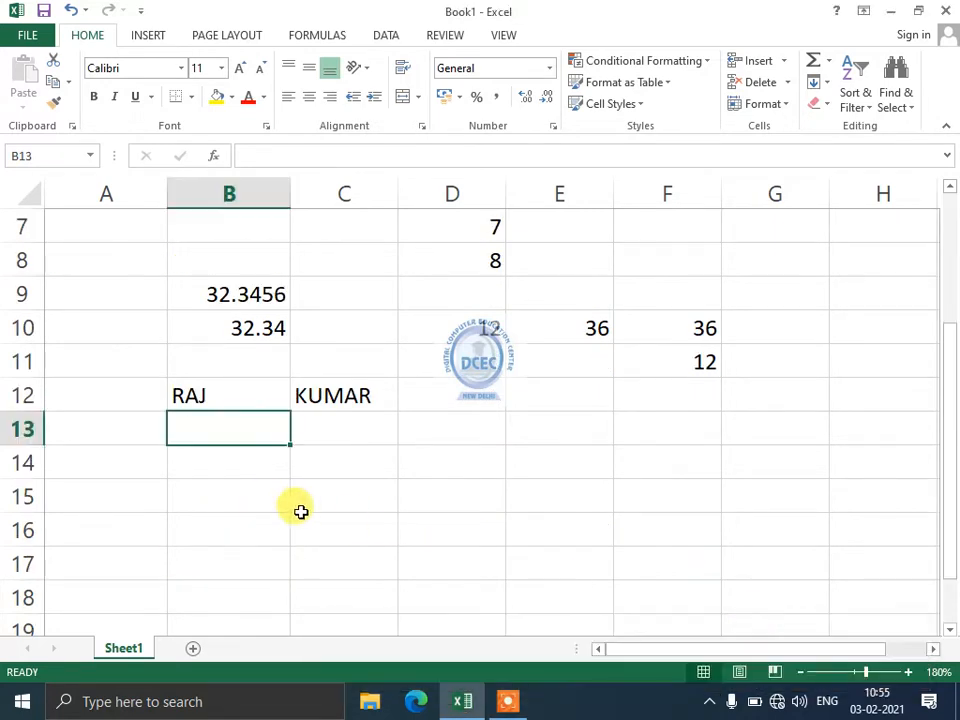
pyautogui.click(224, 395)
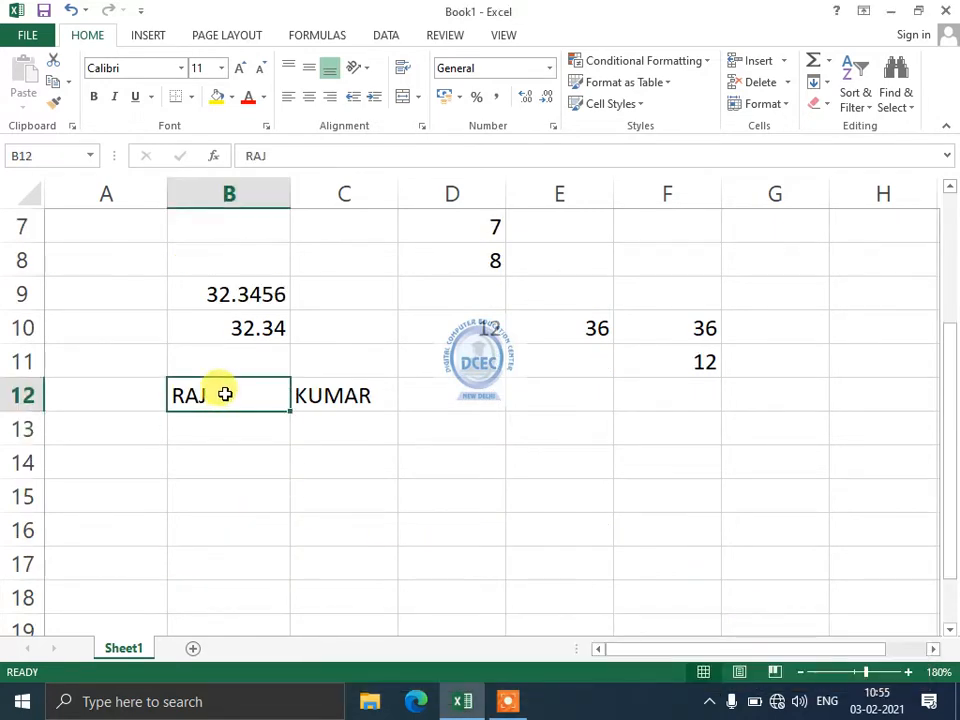
pyautogui.click(300, 399)
pyautogui.click(255, 381)
pyautogui.click(301, 391)
pyautogui.click(283, 391)
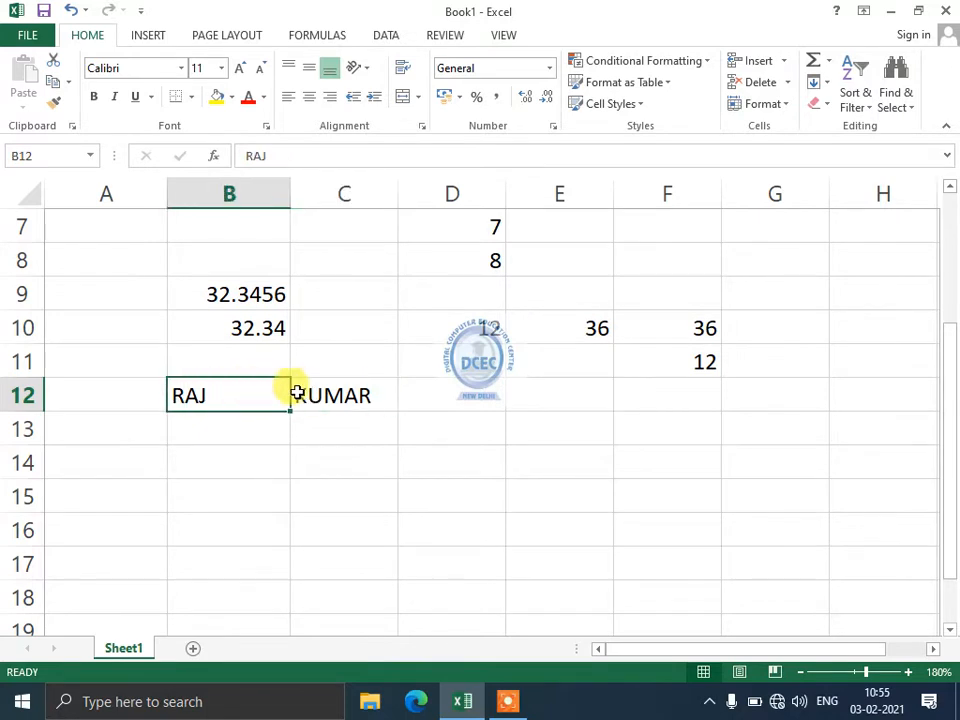
pyautogui.click(296, 390)
# Begin a formula in cell B13 with the CONCATENATE function.
pyautogui.click(219, 437)
pyautogui.write('=')
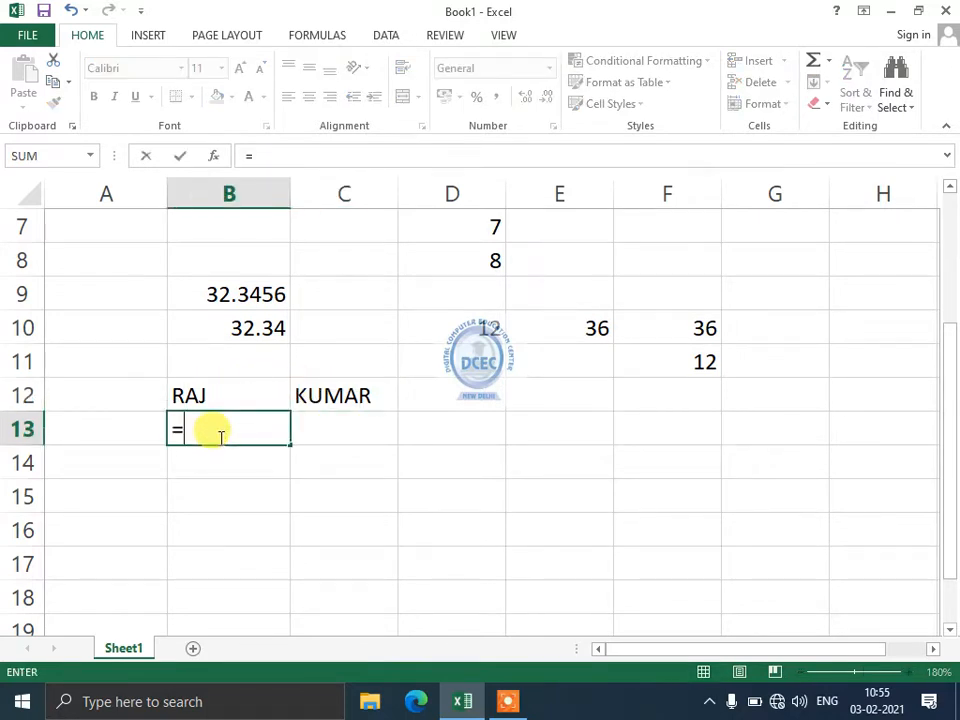
pyautogui.write('CON')
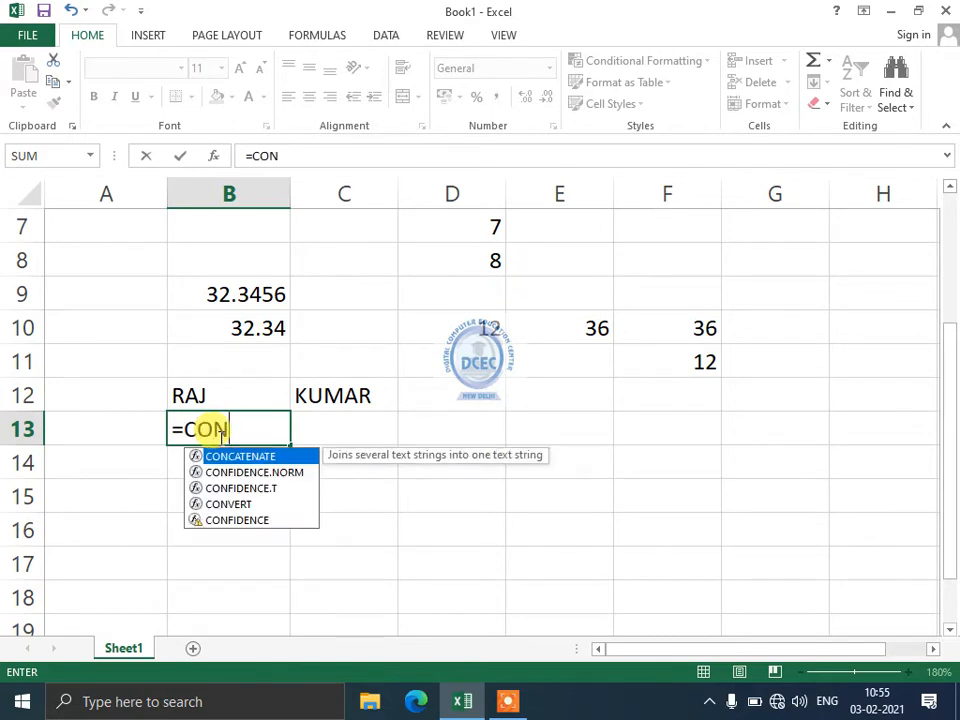
pyautogui.write('CAT')
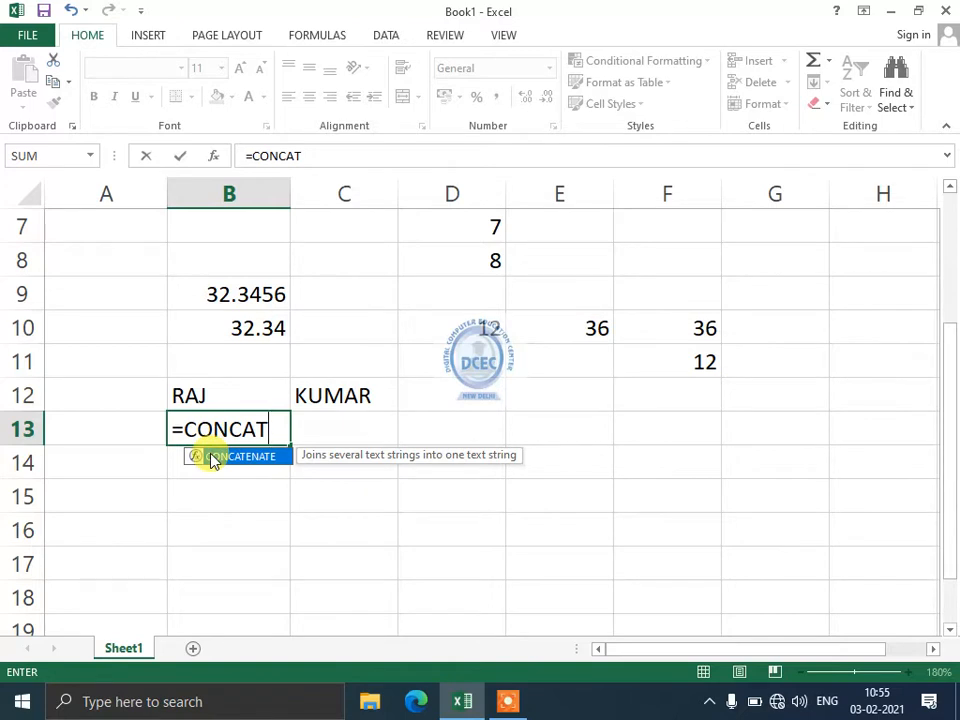
pyautogui.press('BackSpace')
pyautogui.press('BackSpace')
pyautogui.press('BackSpace')
pyautogui.press('BackSpace')
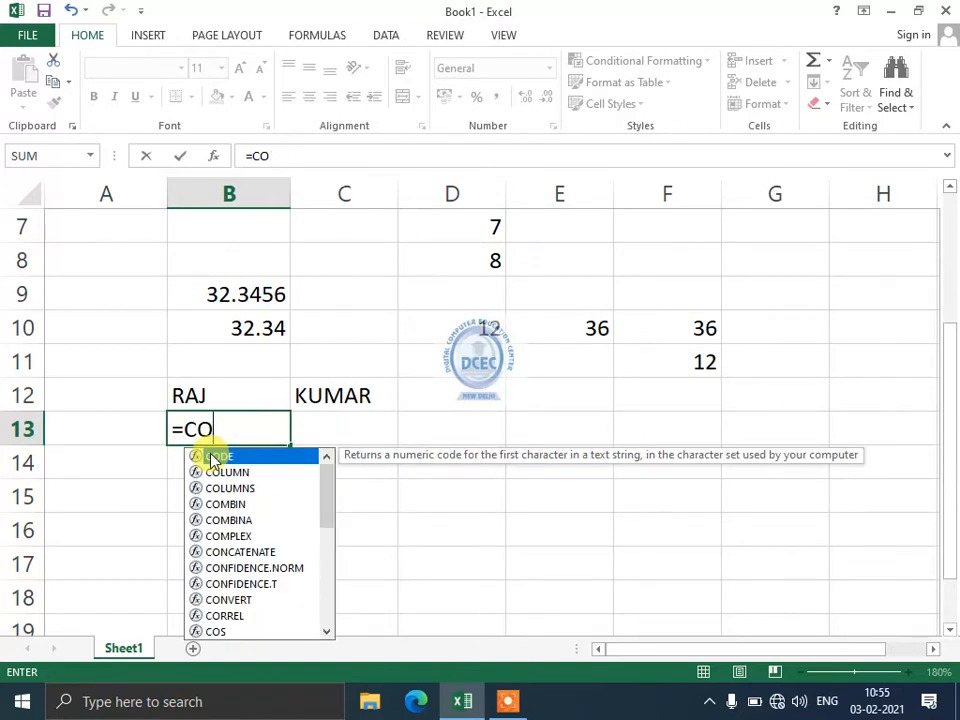
pyautogui.press('Down')
pyautogui.press('Down')
pyautogui.press('Down')
pyautogui.press('Down')
pyautogui.press('Down')
pyautogui.press('Down')
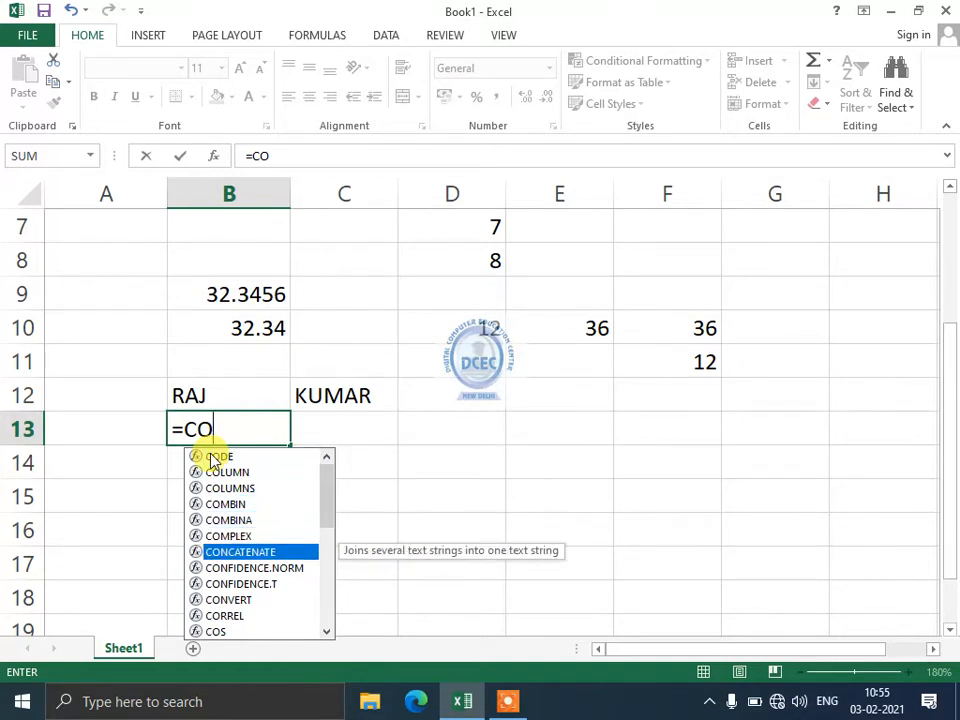
pyautogui.press('Tab')
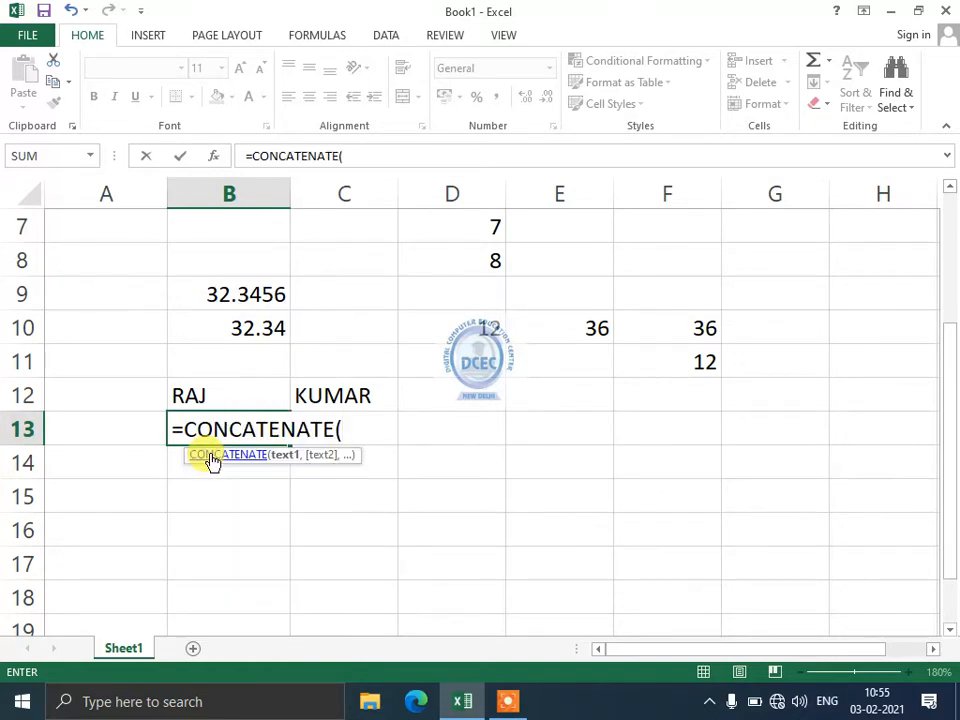
# Complete the formula in B13 as =CONCATENATE(B12,C12) to join the first and last name.
pyautogui.press('Up')
pyautogui.write(',')
pyautogui.press('Right')
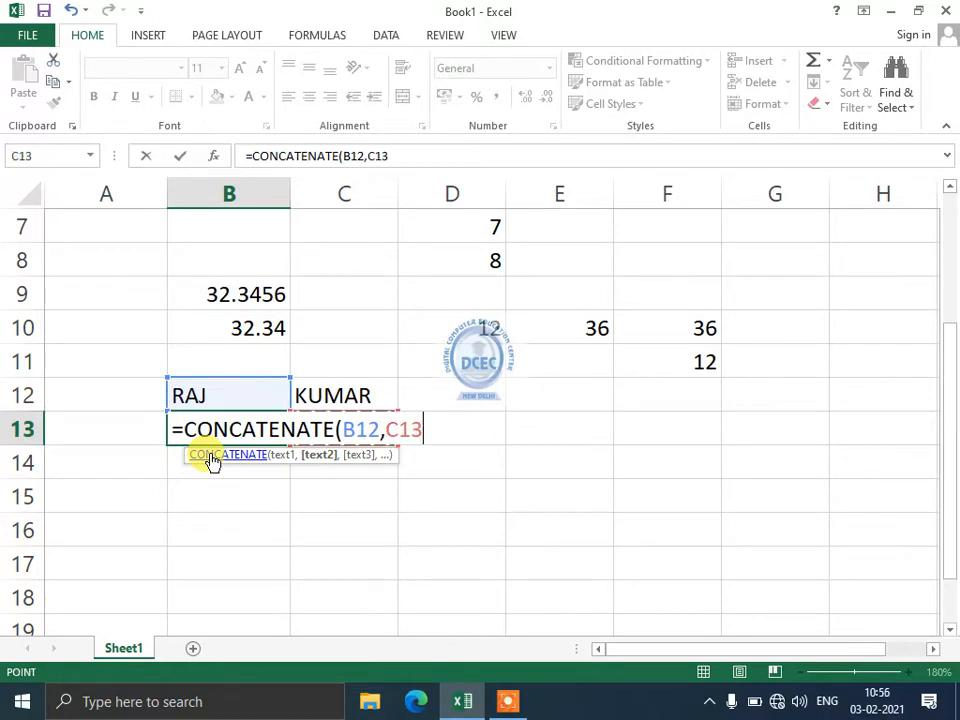
pyautogui.press('Up')
pyautogui.write(')')
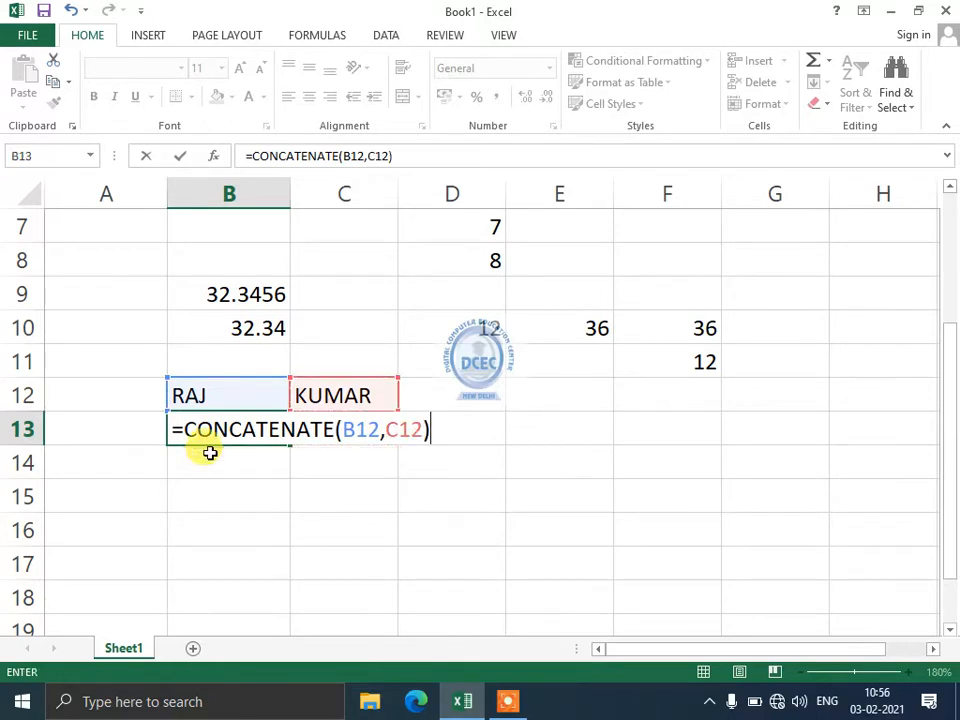
pyautogui.press('Return')
# Review the joining formula in B13 and the source cells B12 and C12.
pyautogui.press('Up')
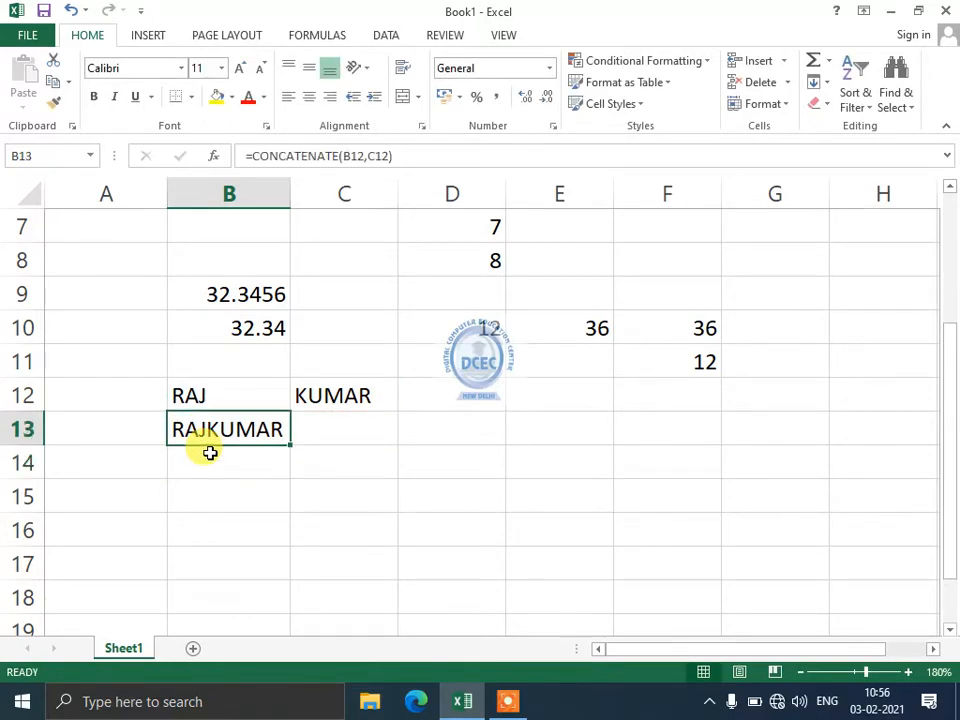
pyautogui.press('Up')
pyautogui.press('Right')
pyautogui.press('Left')
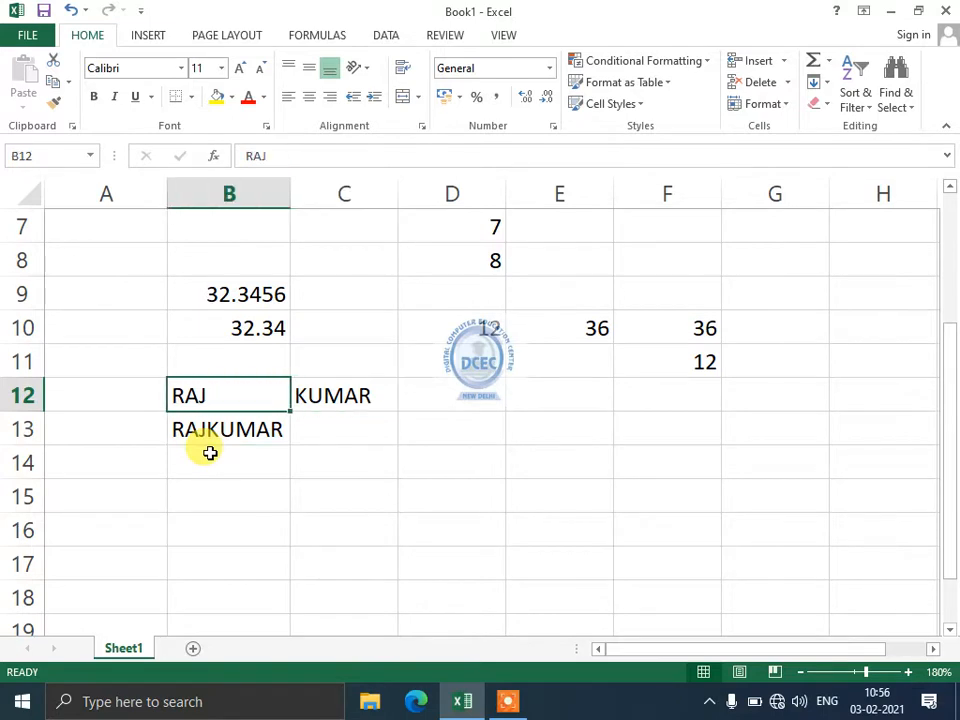
pyautogui.press('Down')
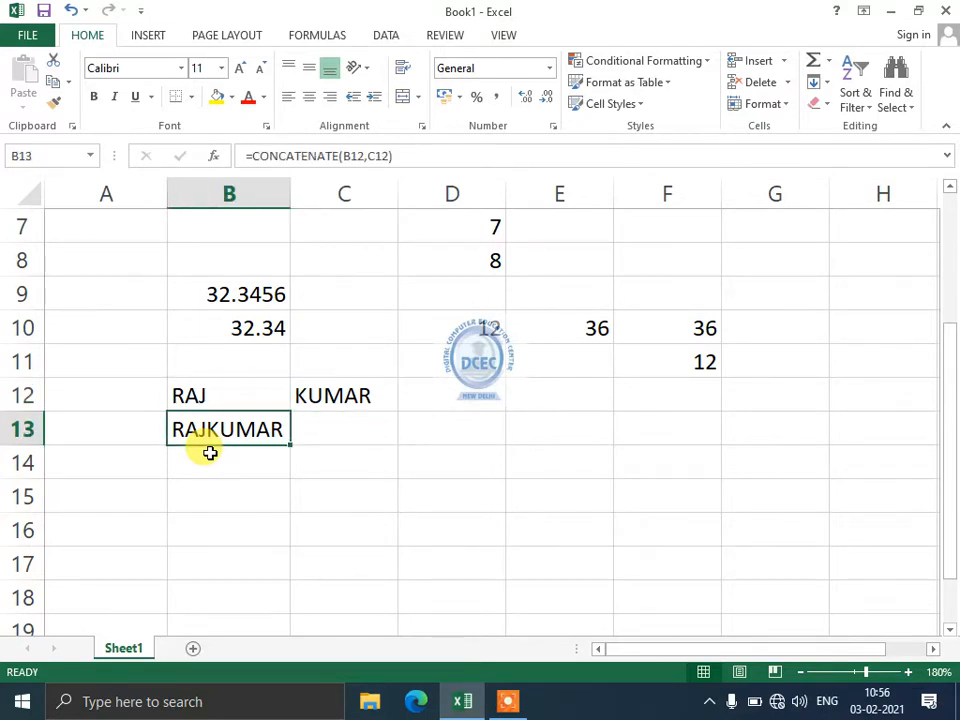
pyautogui.press('F2')
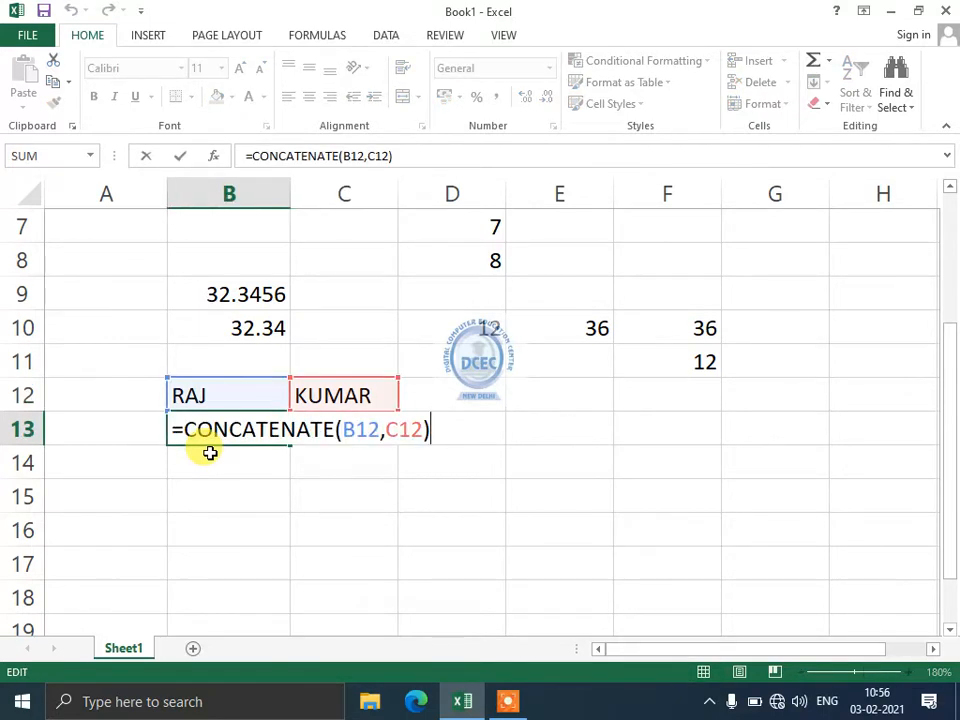
pyautogui.press('Escape')
# Try adding a trailing space to the first name in B12, and undo the edit.
pyautogui.press('Up')
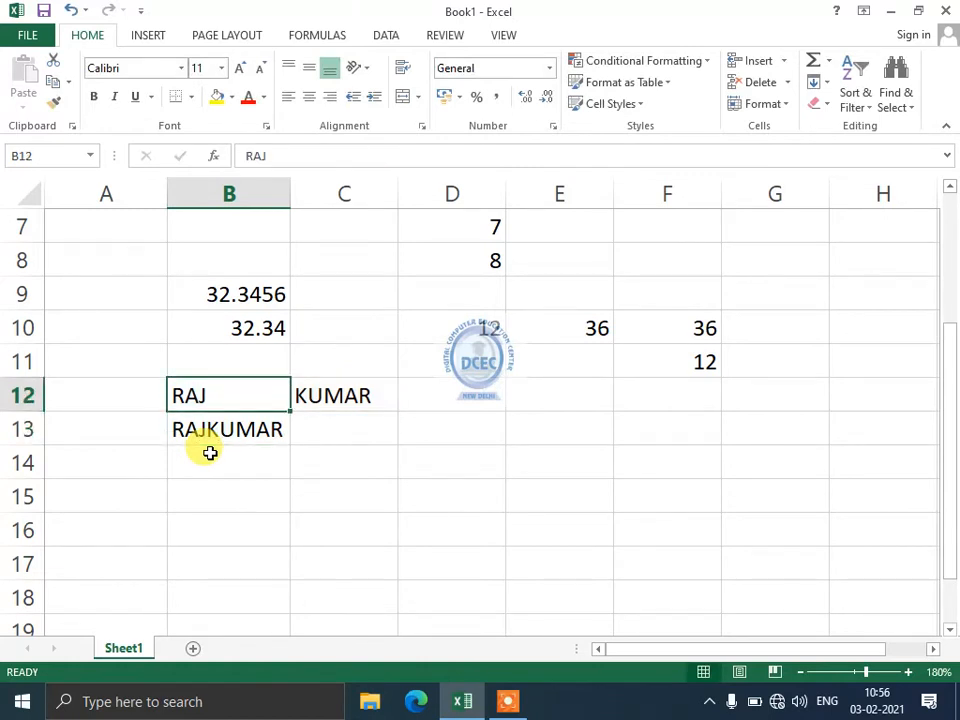
pyautogui.press('F2')
pyautogui.press('Return')
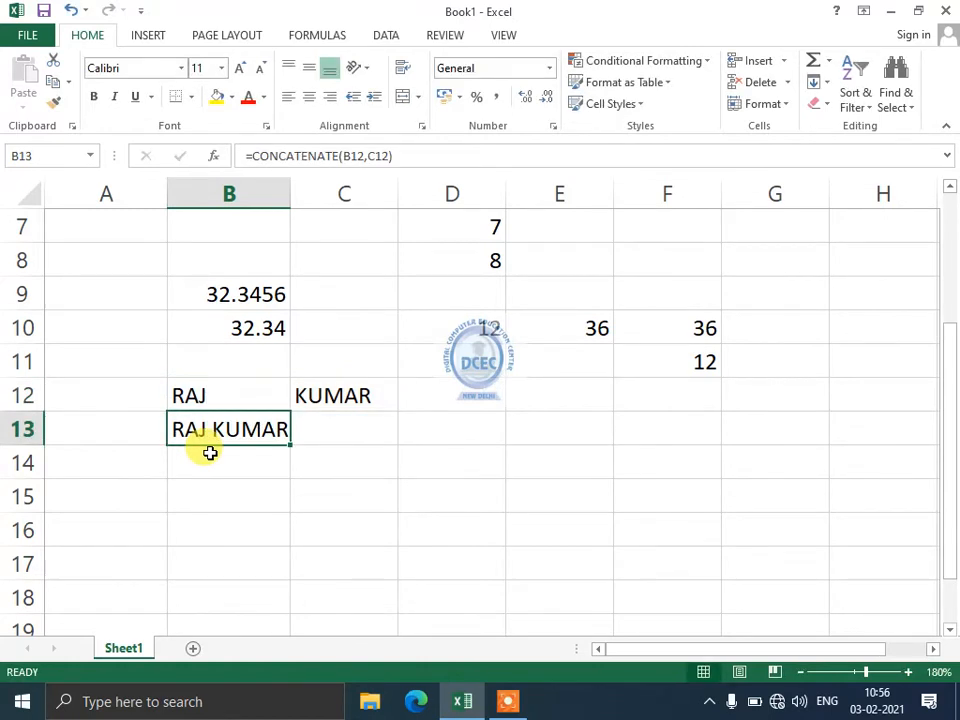
pyautogui.hotkey('ctrl', 'z')
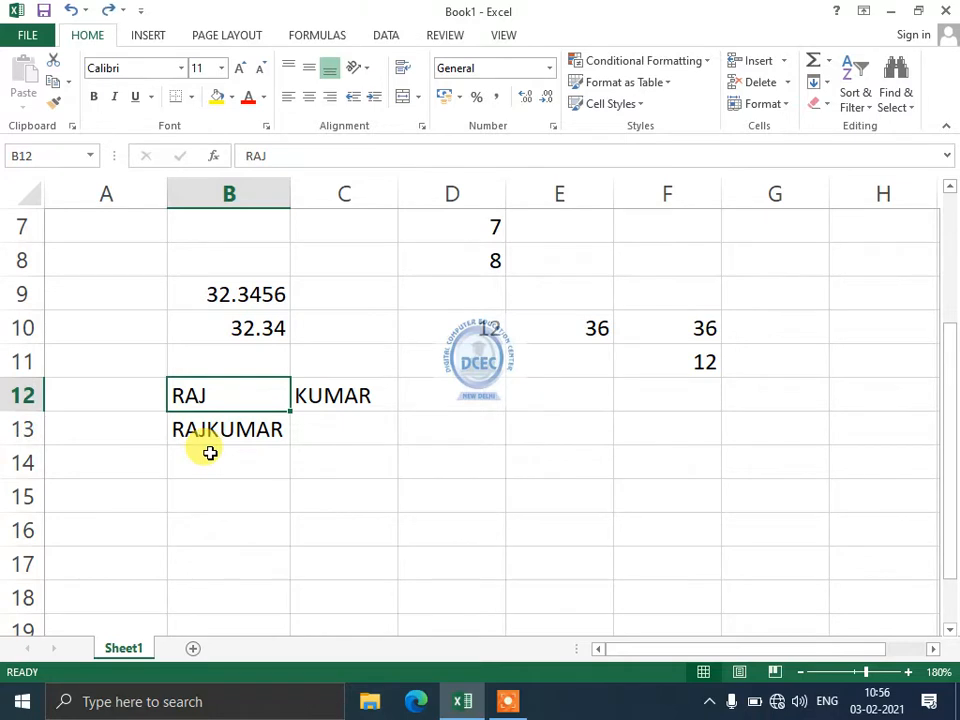
# Insert a quoted space between the two references in B13, making it =CONCATENATE(B12," ",C12).
pyautogui.press('Down')
pyautogui.press('F2')
pyautogui.press('Left')
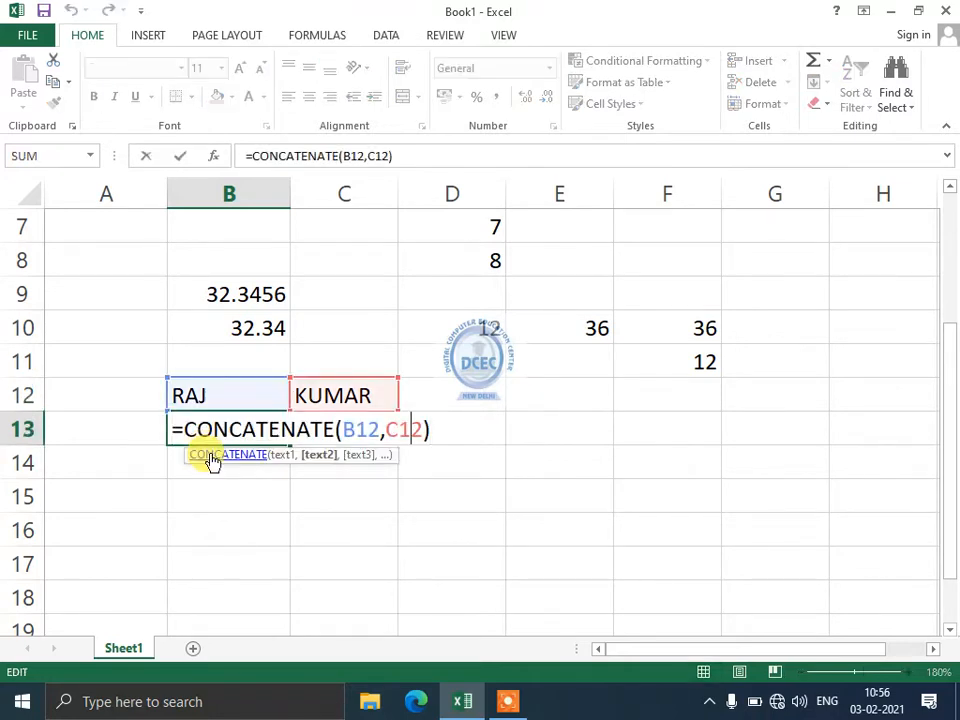
pyautogui.press('Left')
pyautogui.press('Left')
pyautogui.write('"')
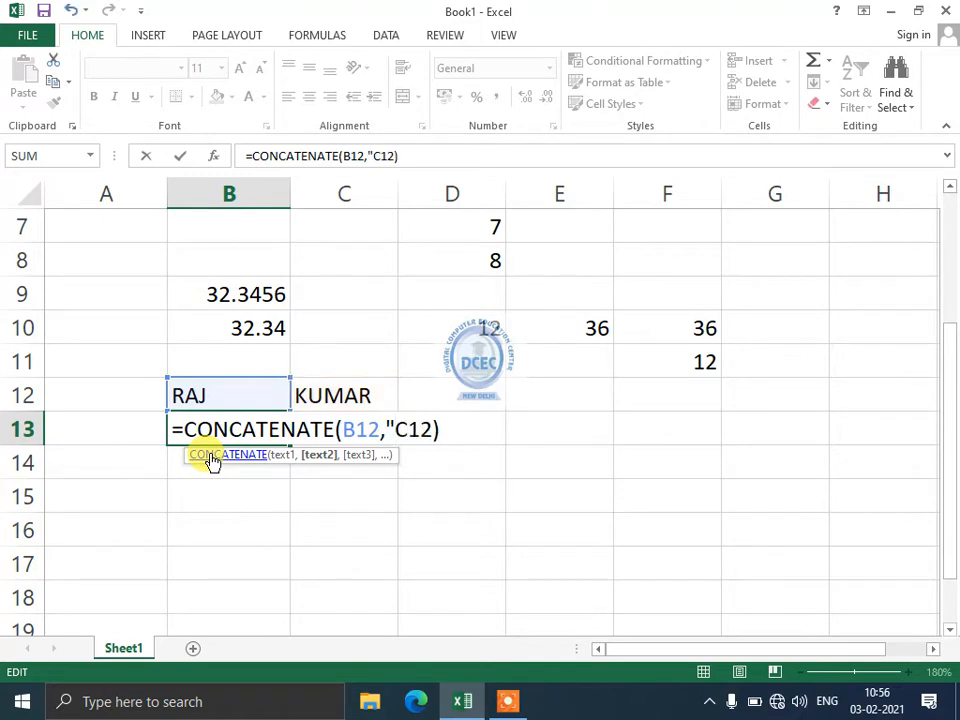
pyautogui.write(' "')
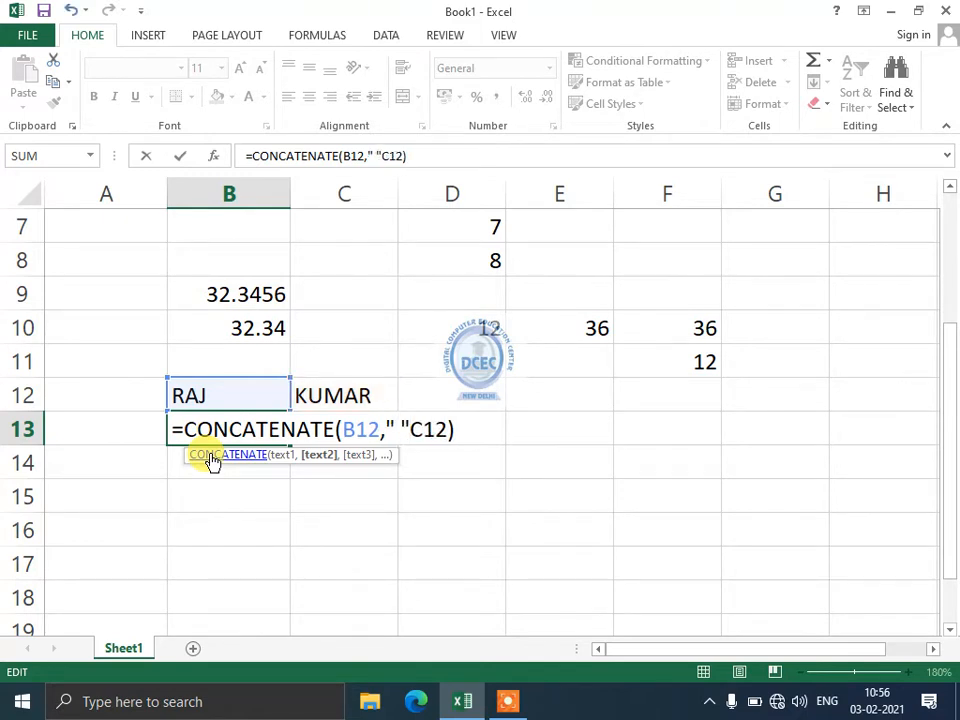
pyautogui.write(',')
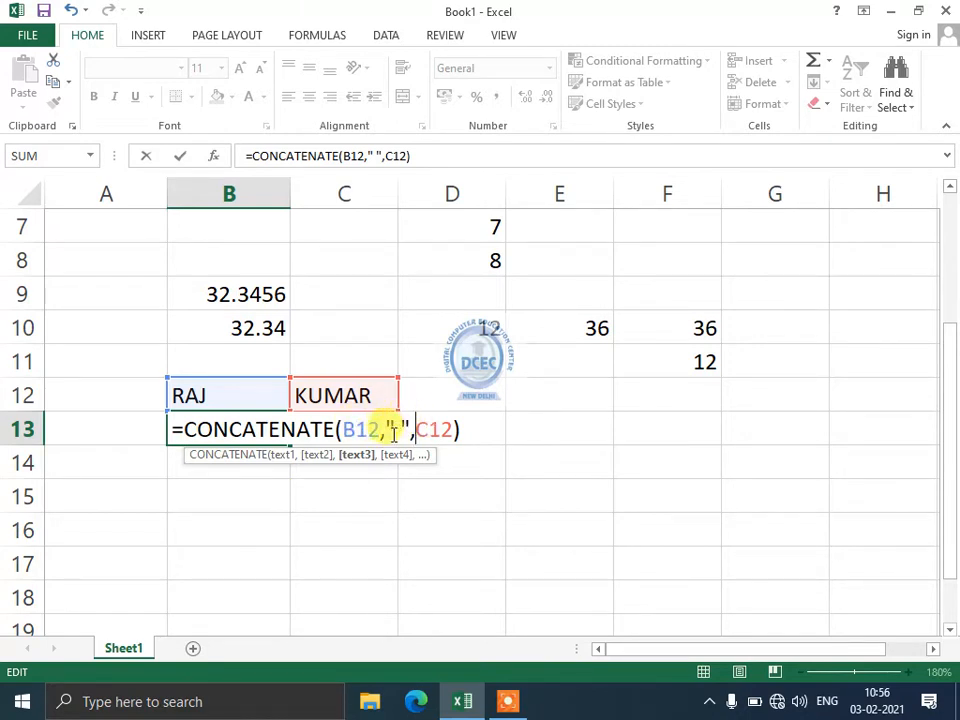
pyautogui.press('Return')
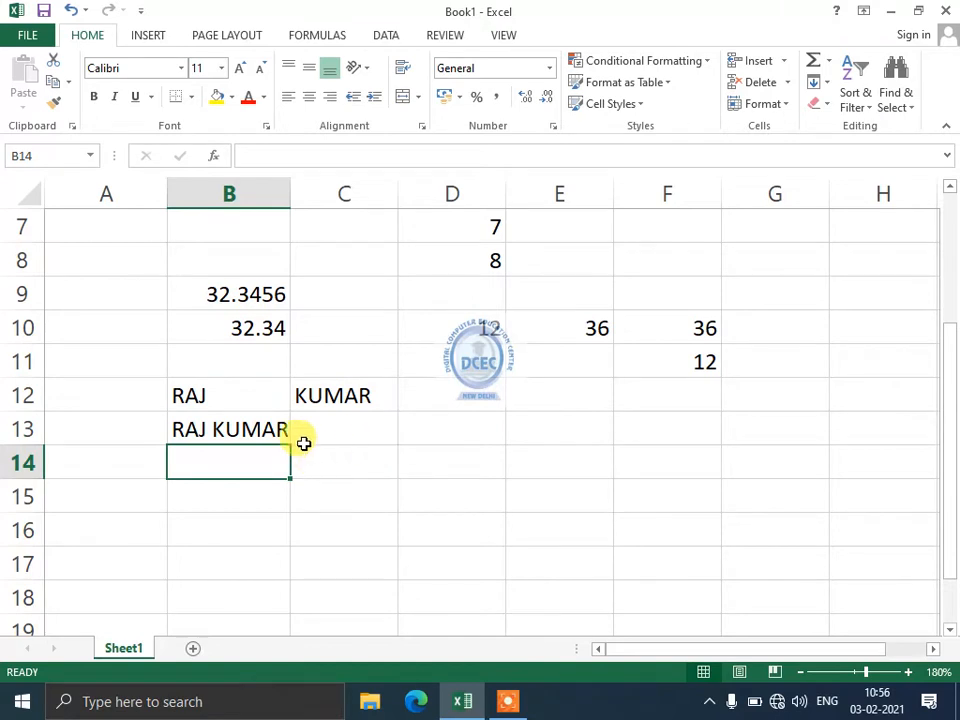
# Replace the space separator in the B13 formula with a plus sign: =CONCATENATE(B12,"+",C12).
pyautogui.doubleClick(246, 420)
pyautogui.click(399, 427)
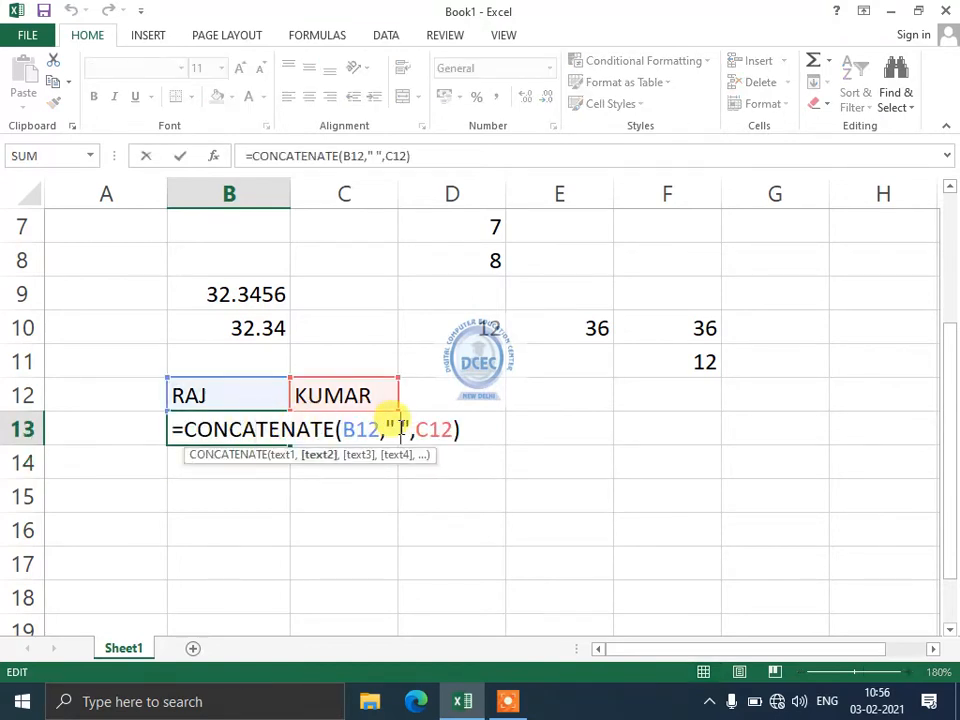
pyautogui.press('BackSpace')
pyautogui.write('+')
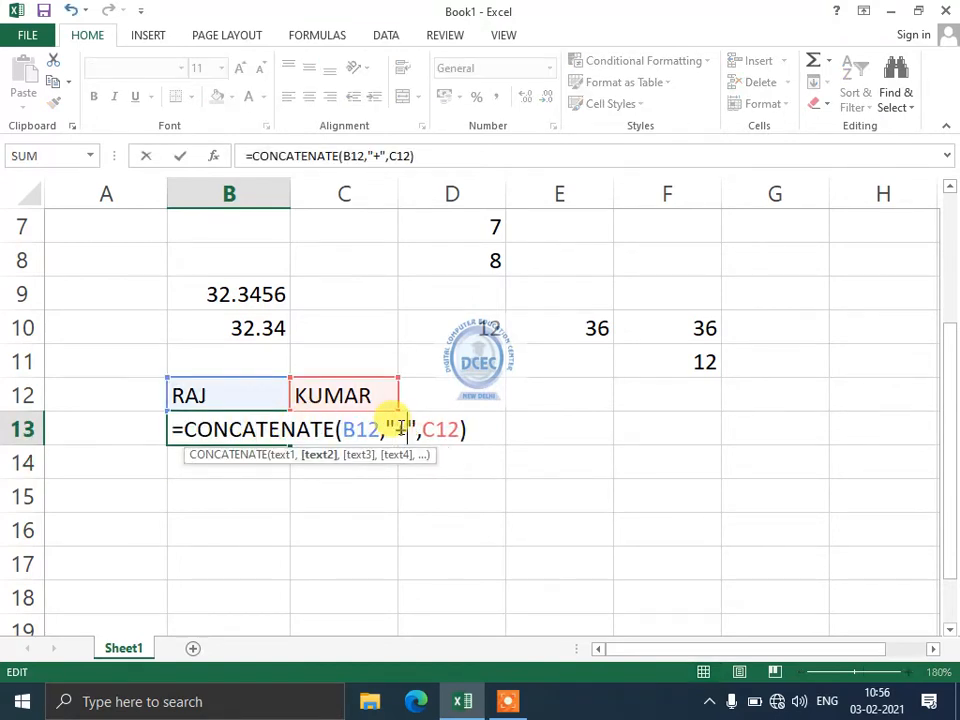